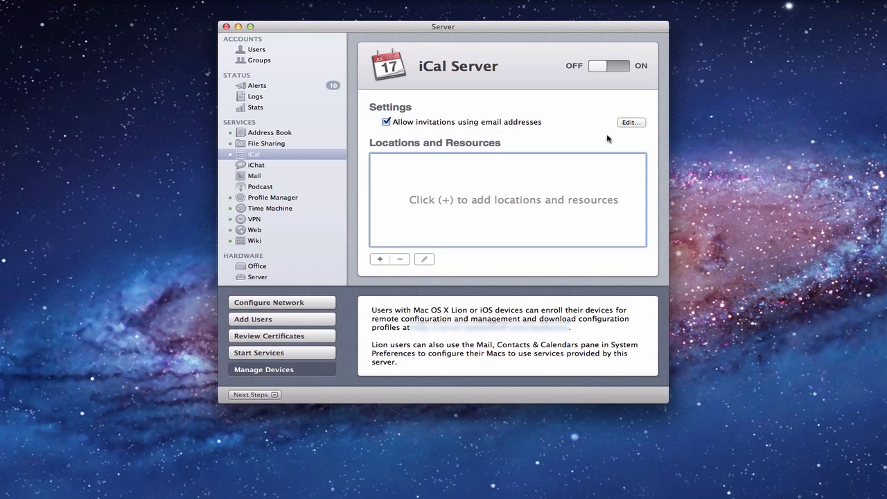
- Review the email invitation account pages, cancel without saving, and disable email address invitations
{"action": "left_click", "coordinate": [631, 123]}
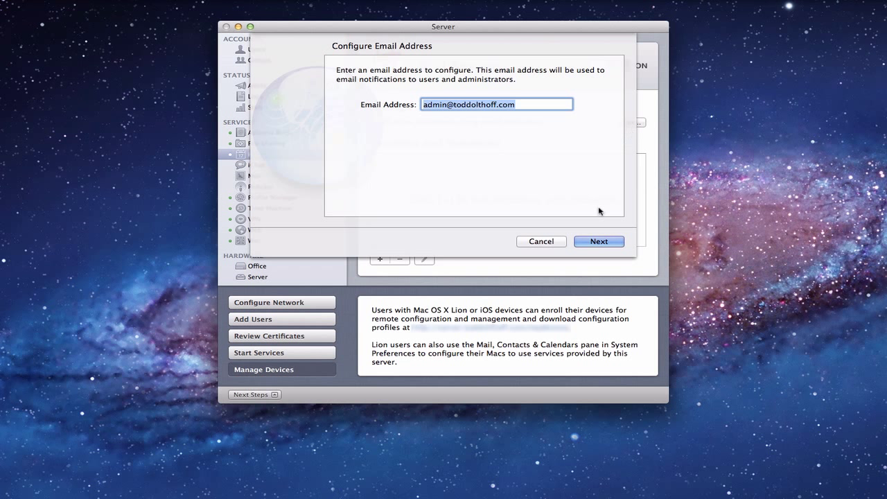
{"action": "left_click", "coordinate": [597, 242]}
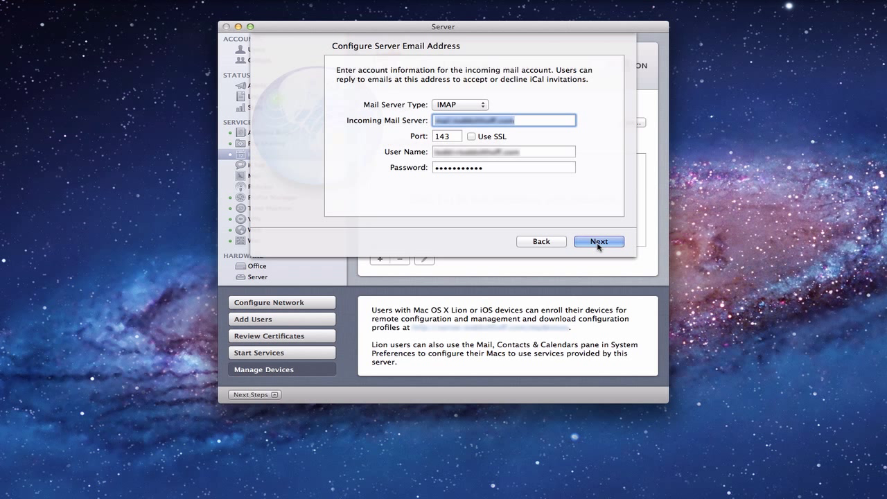
{"action": "left_click", "coordinate": [598, 242]}
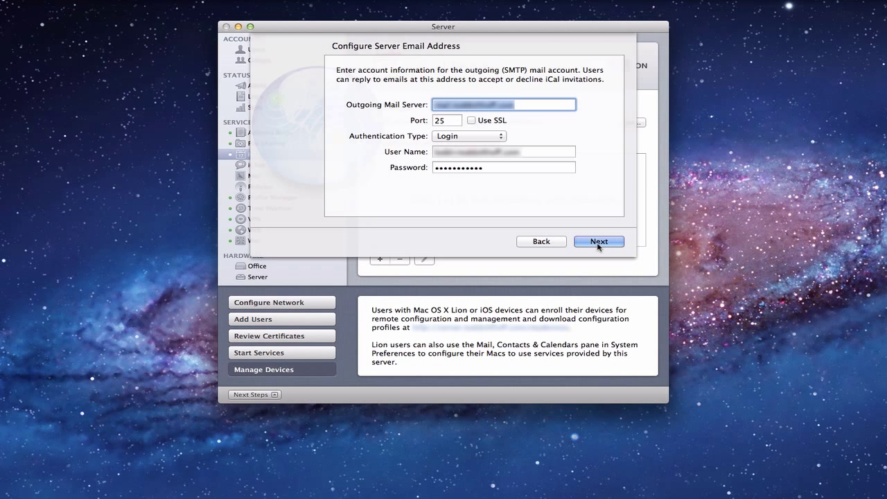
{"action": "left_click", "coordinate": [597, 243]}
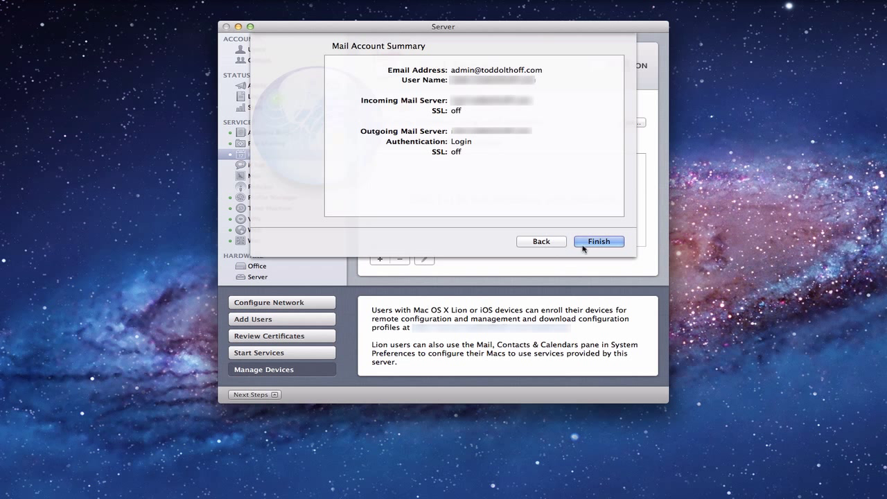
{"action": "left_click", "coordinate": [541, 243]}
{"action": "left_click", "coordinate": [542, 243]}
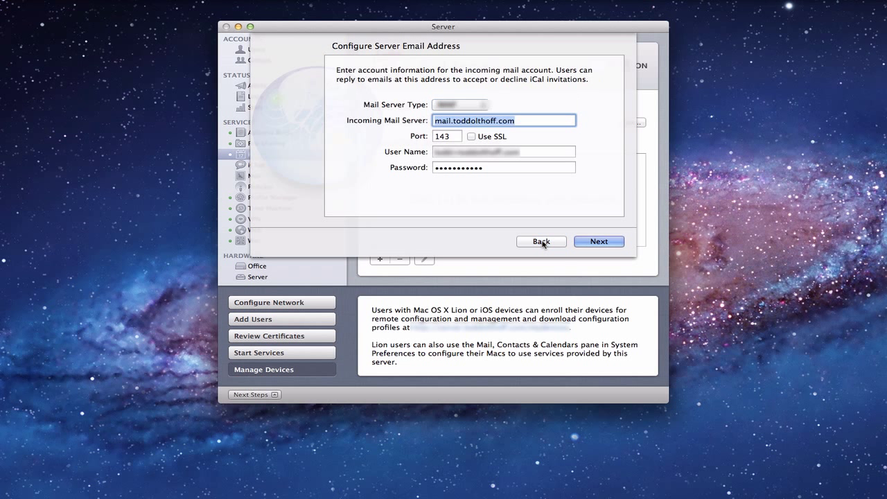
{"action": "left_click", "coordinate": [541, 242]}
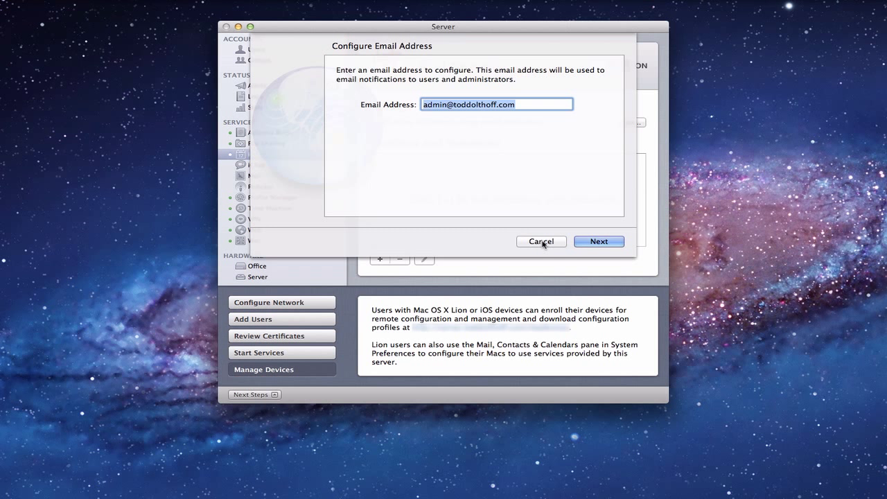
{"action": "left_click", "coordinate": [541, 241]}
{"action": "left_click", "coordinate": [386, 122]}
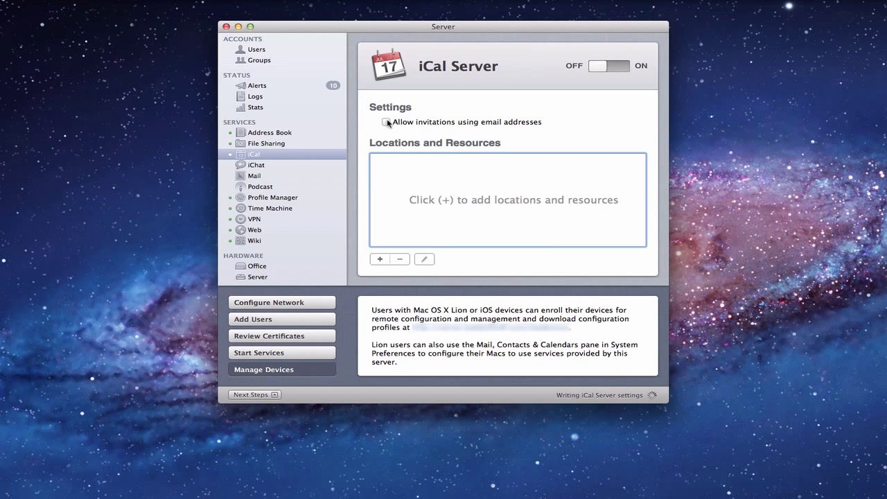
- Re-check 'Allow invitations using email addresses' for the iCal service
{"action": "left_click", "coordinate": [530, 124]}
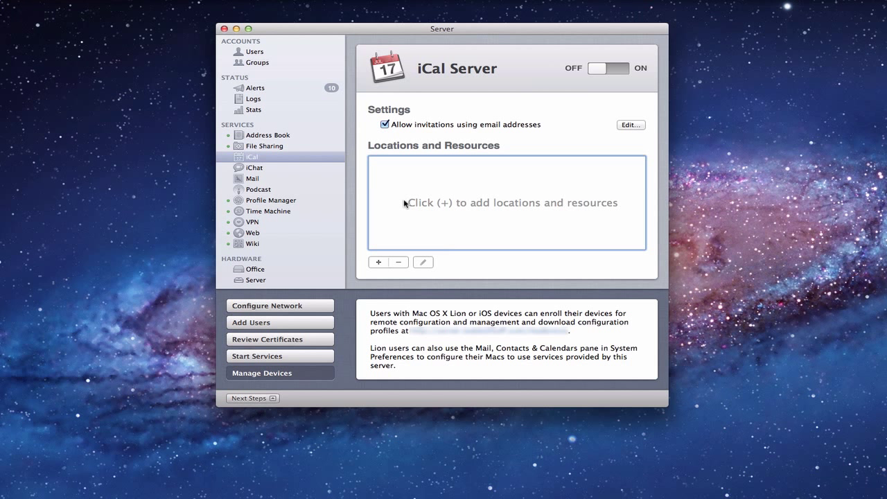
- Add a new Location type item named 'Family Room'
{"action": "left_click", "coordinate": [378, 262]}
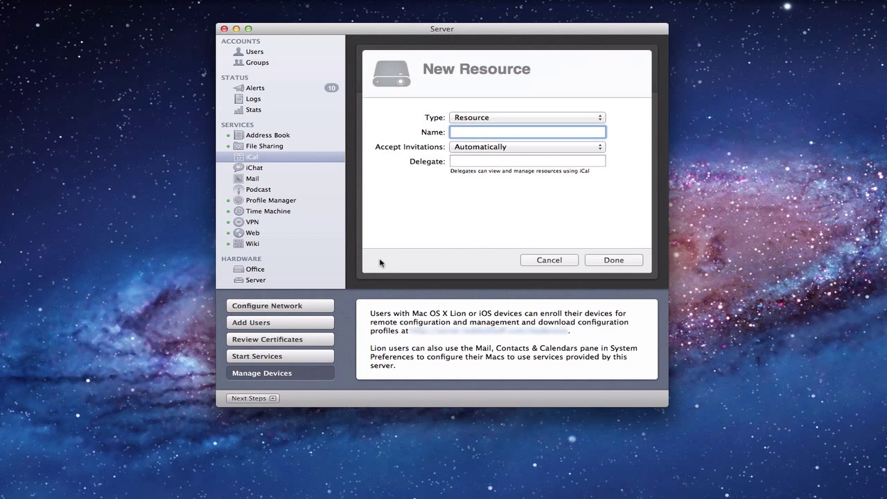
{"action": "left_click", "coordinate": [602, 122]}
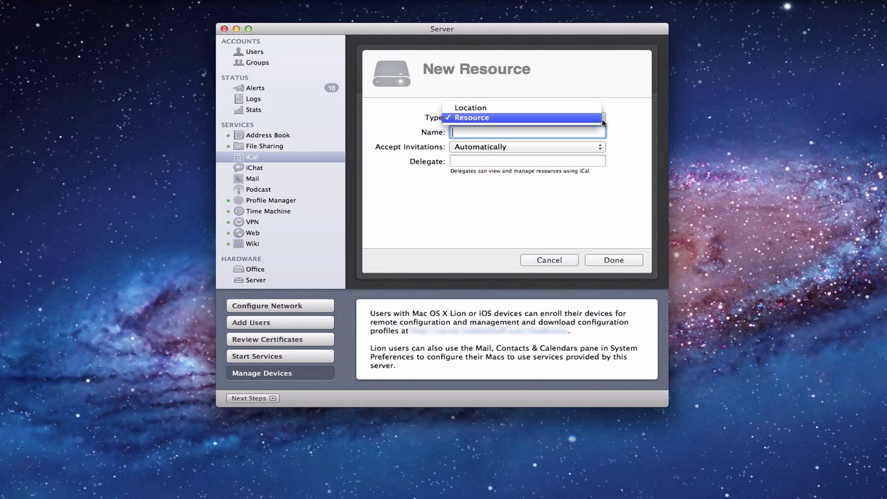
{"action": "left_click", "coordinate": [594, 109]}
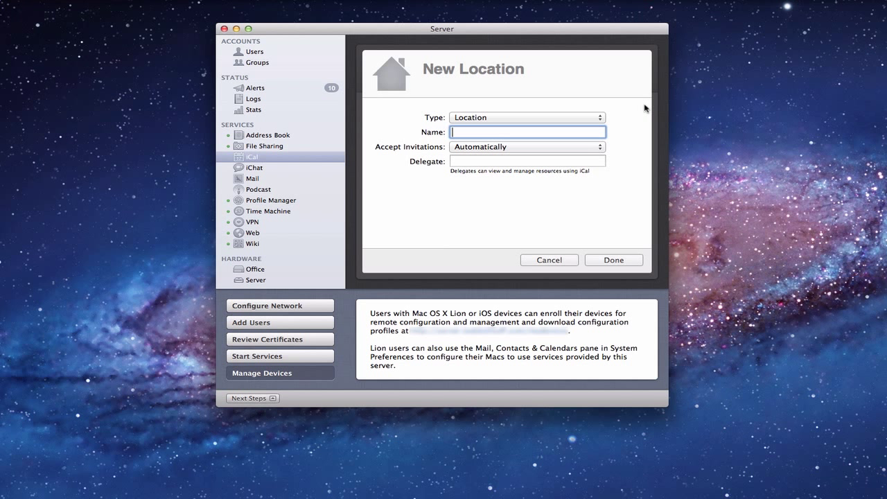
{"action": "type", "text": "Family room"}
{"action": "key", "text": "BackSpace"}
{"action": "key", "text": "BackSpace"}
{"action": "key", "text": "BackSpace"}
{"action": "key", "text": "BackSpace"}
{"action": "type", "text": "Room"}
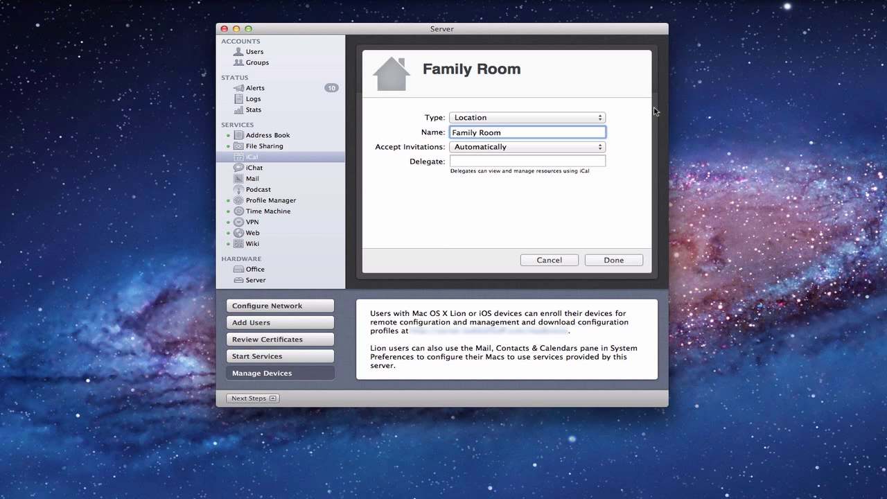
- Keep Accept Invitations Automatically, assign the matching user as delegate, and save the location
{"action": "left_click", "coordinate": [599, 147]}
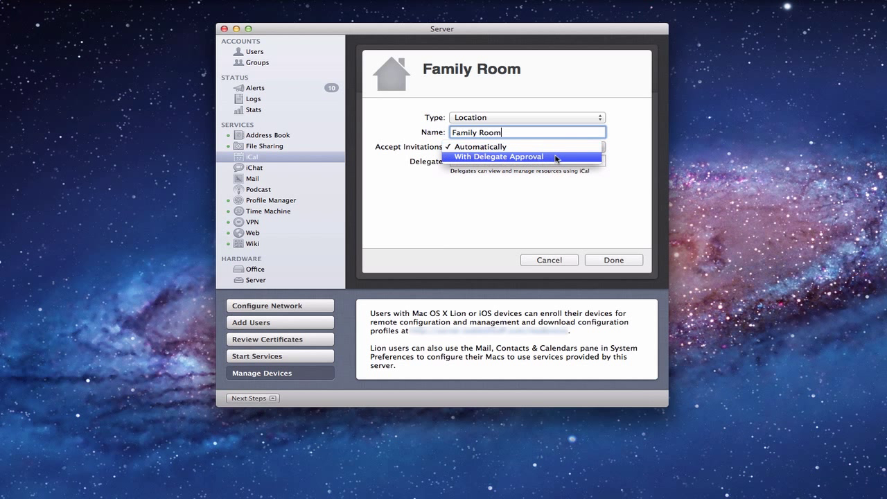
{"action": "left_click", "coordinate": [620, 155]}
{"action": "left_click", "coordinate": [502, 158]}
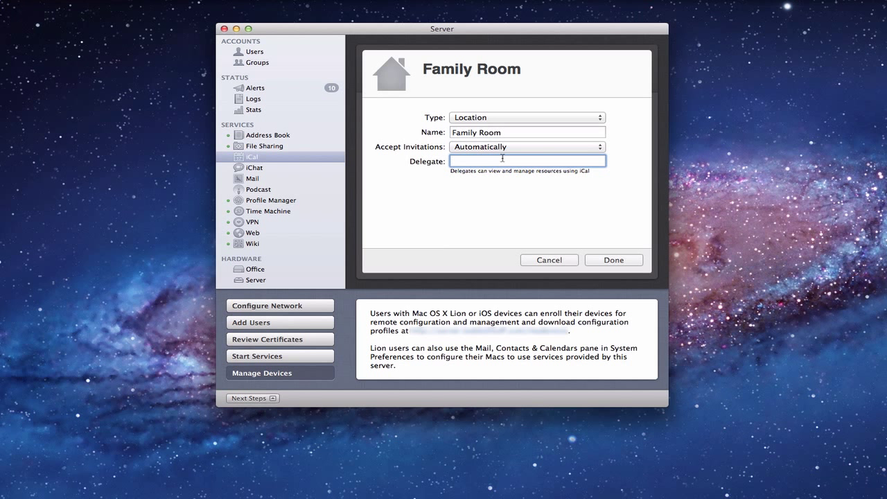
{"action": "type", "text": "Todd"}
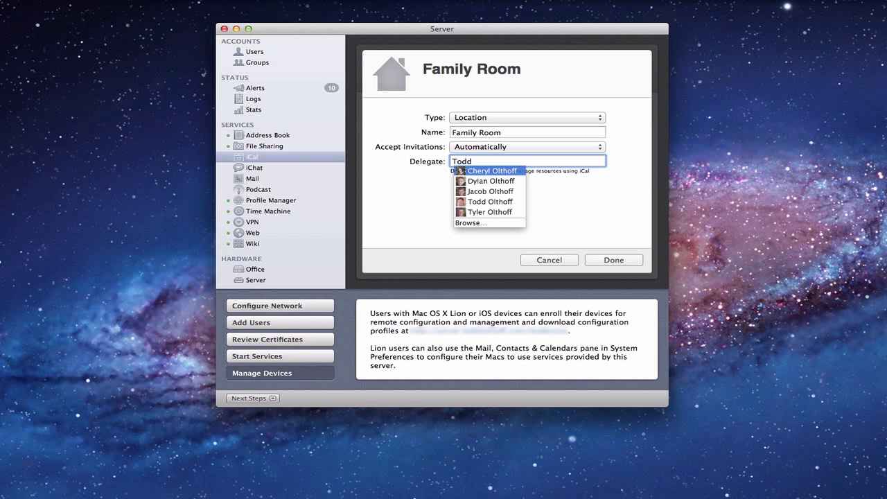
{"action": "left_click", "coordinate": [496, 200]}
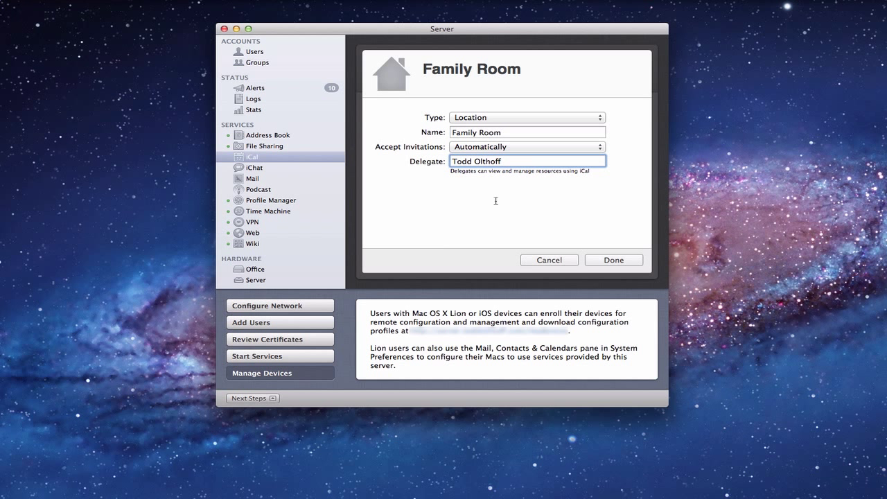
{"action": "left_click", "coordinate": [612, 260]}
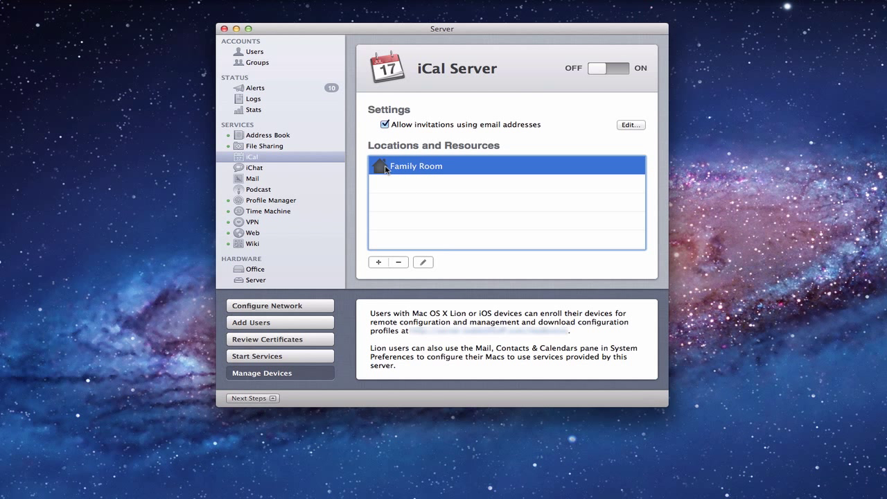
- Add a new Resource type item named 'Playstation 3'
{"action": "left_click", "coordinate": [379, 262]}
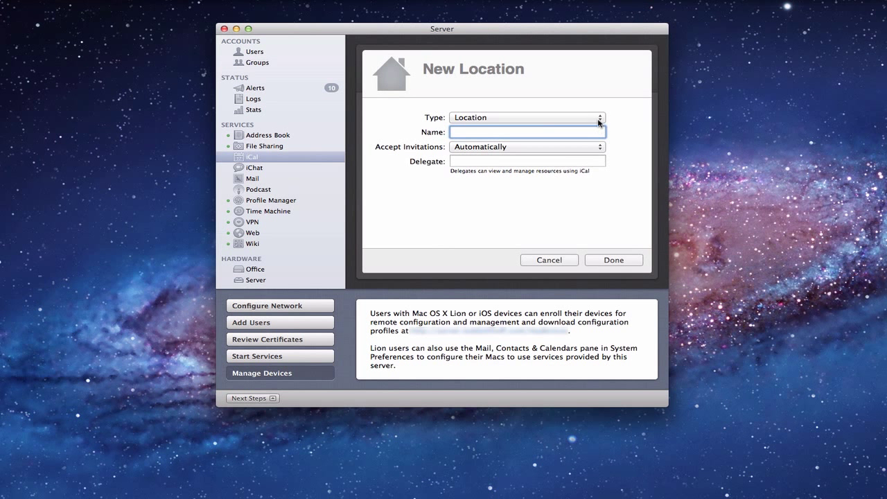
{"action": "left_click", "coordinate": [598, 122]}
{"action": "left_click", "coordinate": [595, 129]}
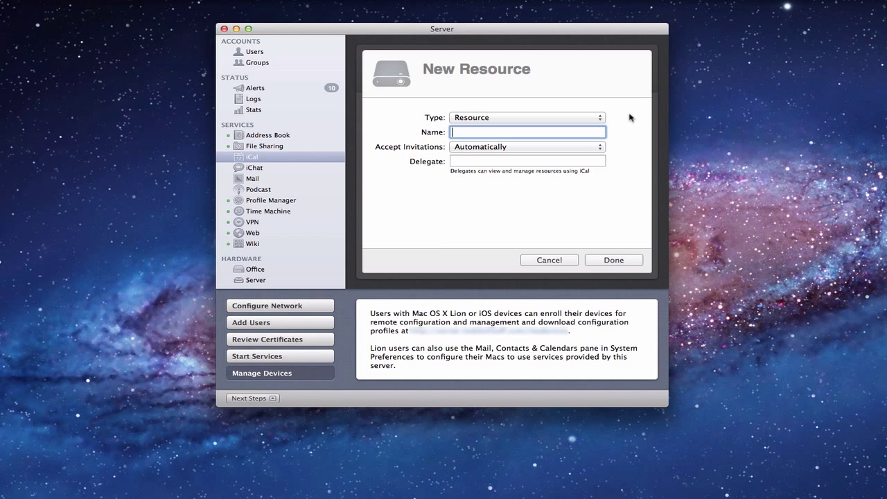
{"action": "type", "text": "P"}
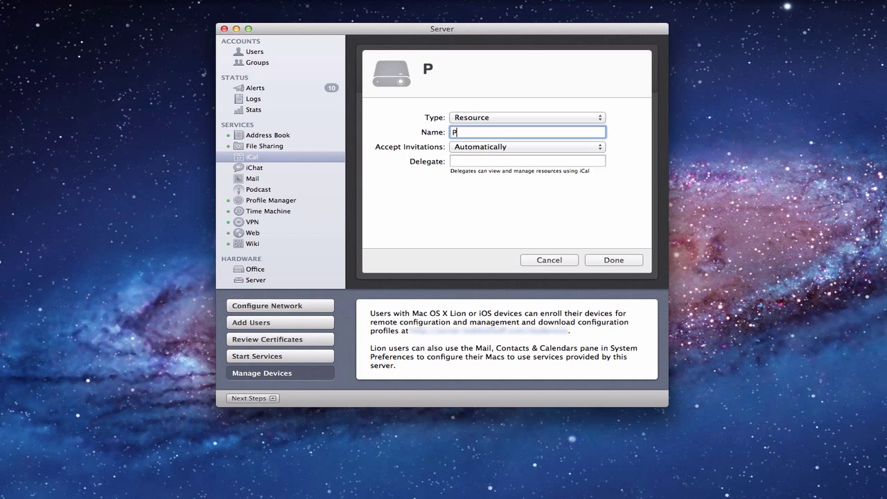
{"action": "type", "text": "laystation 4"}
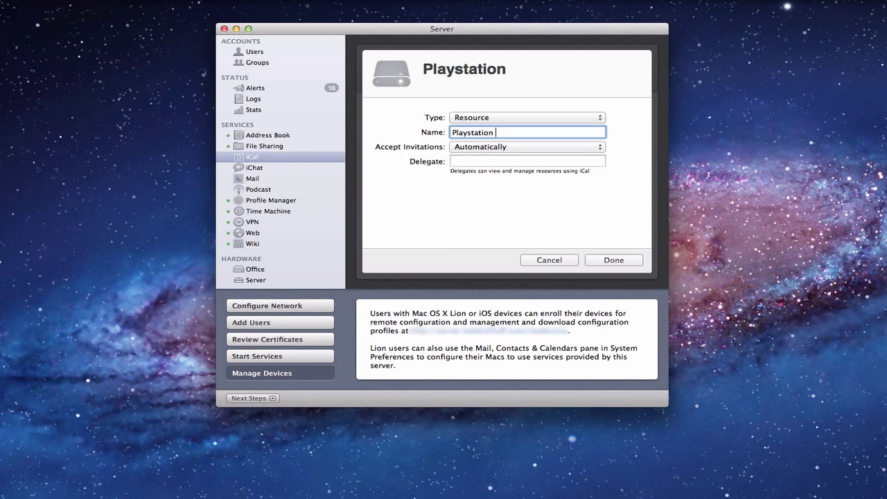
{"action": "key", "text": "BackSpace"}
{"action": "type", "text": "3"}
- Assign the matching user as the resource's delegate and save it
{"action": "left_click", "coordinate": [511, 162]}
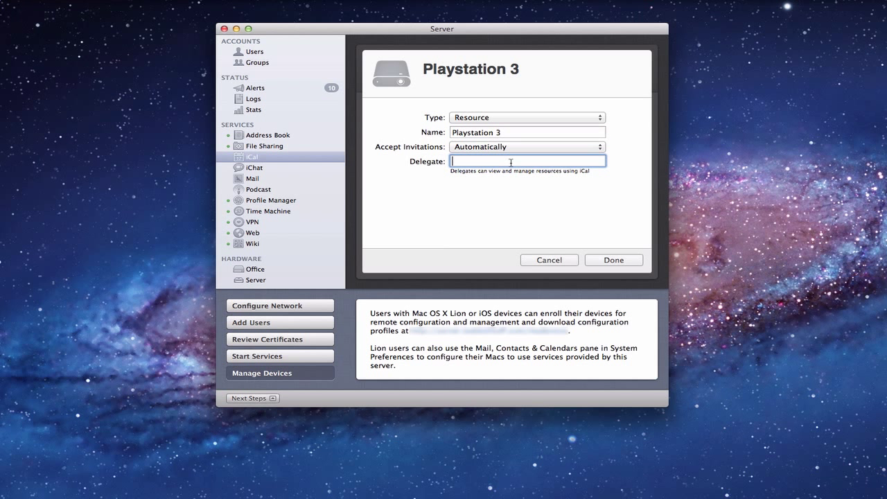
{"action": "type", "text": "Todd"}
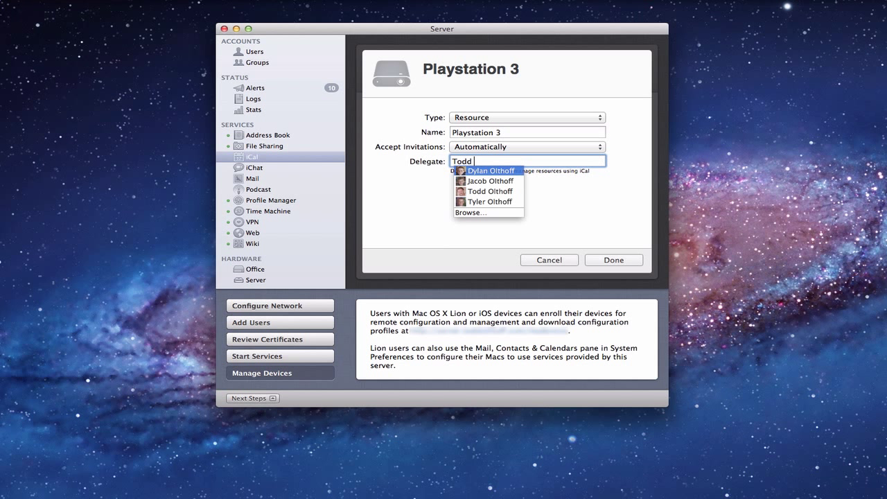
{"action": "left_click", "coordinate": [492, 191]}
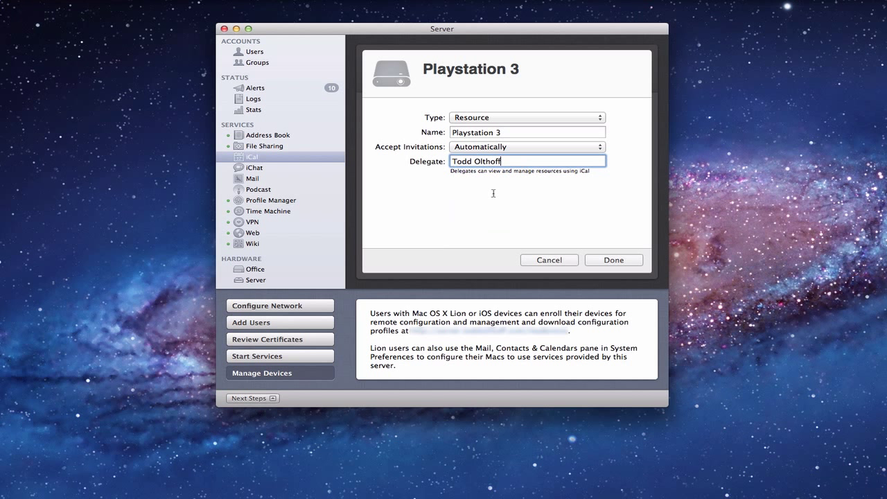
{"action": "left_click", "coordinate": [613, 261]}
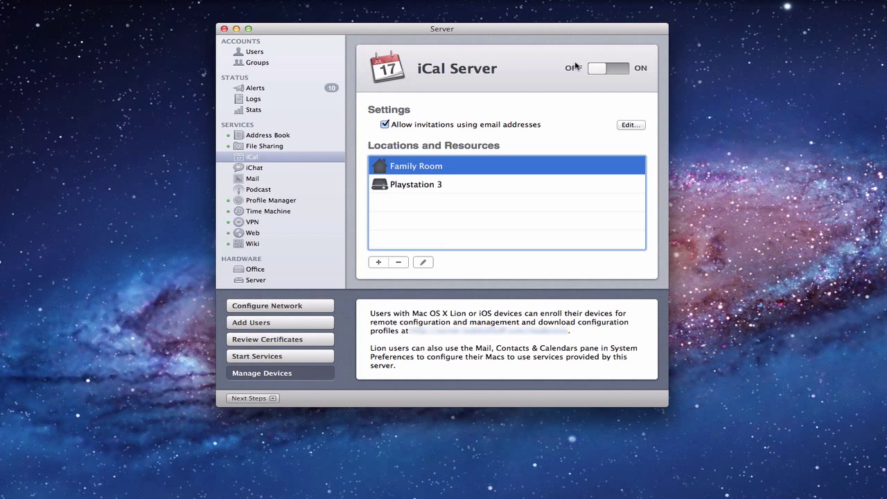
- Slide the iCal Server OFF/ON switch to ON
{"action": "left_click_drag", "start_coordinate": [594, 69], "coordinate": [644, 71]}
- Show the Profile Manager settings from the Services sidebar
{"action": "left_click", "coordinate": [280, 202]}
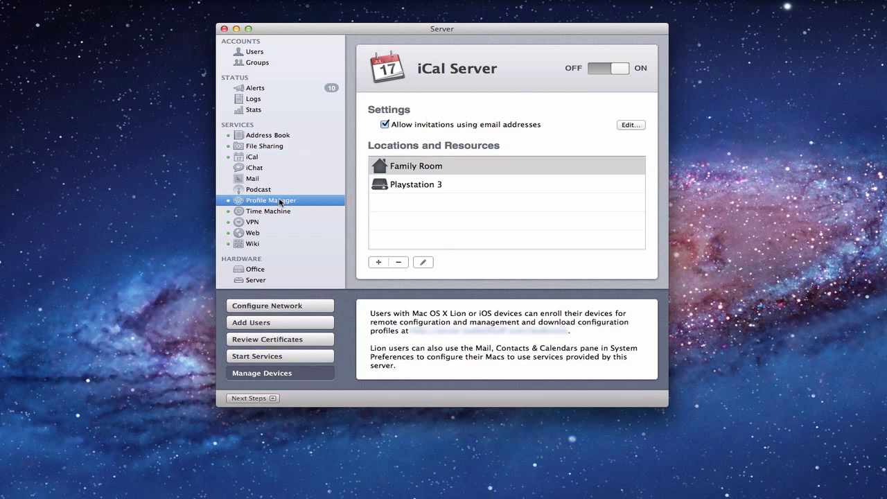
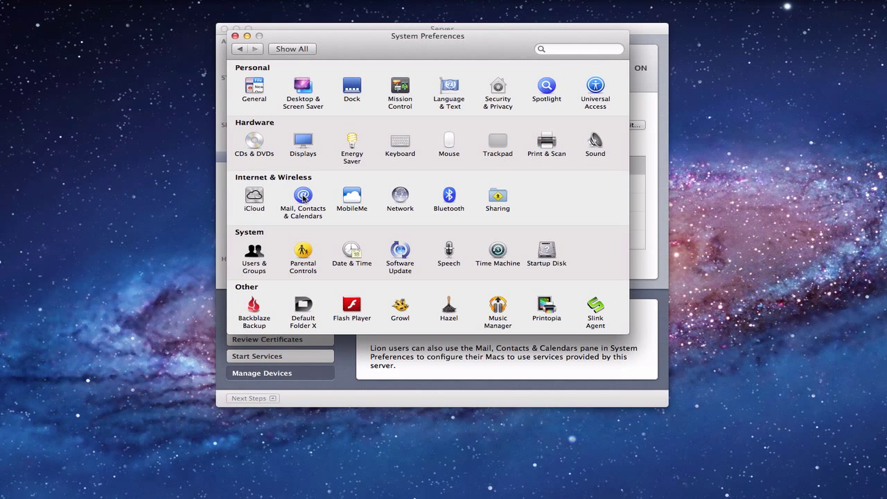
- In Mail, Contacts & Calendars, choose Other to add a different type of account
{"action": "left_click", "coordinate": [303, 196]}
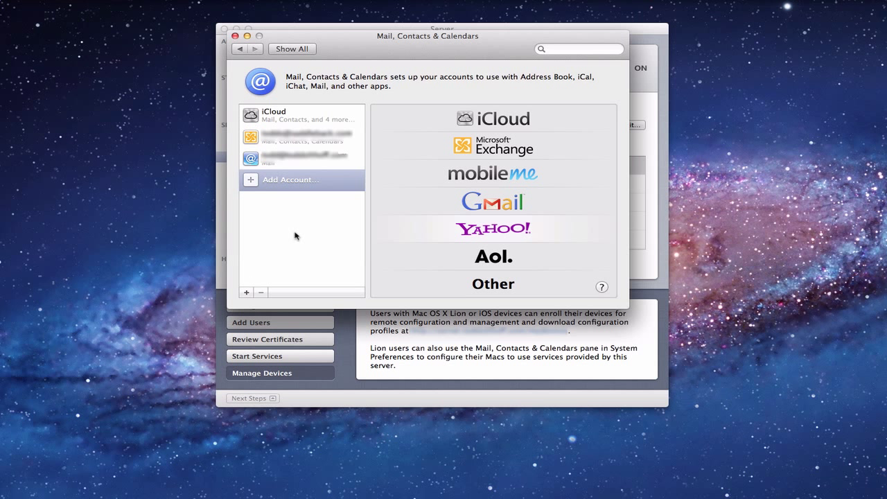
{"action": "left_click", "coordinate": [469, 283]}
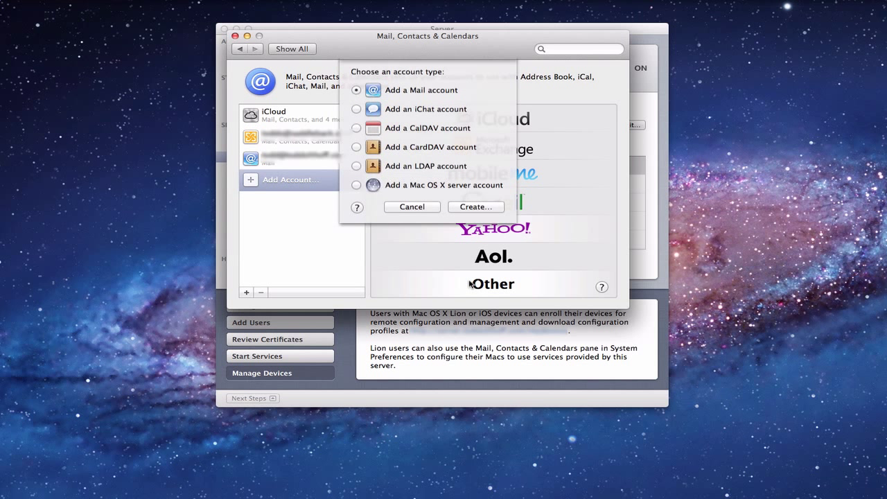
- Choose a Mac OS X server account and select the nearby server named Server
{"action": "left_click", "coordinate": [356, 189]}
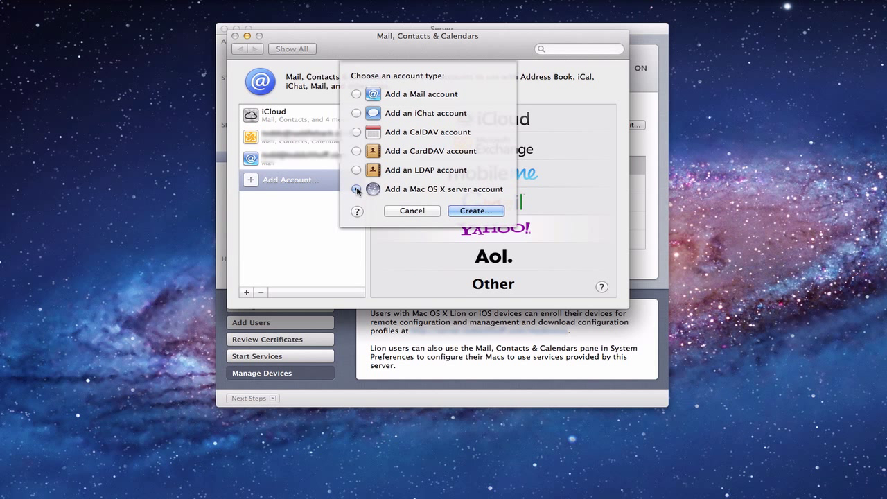
{"action": "left_click", "coordinate": [475, 211]}
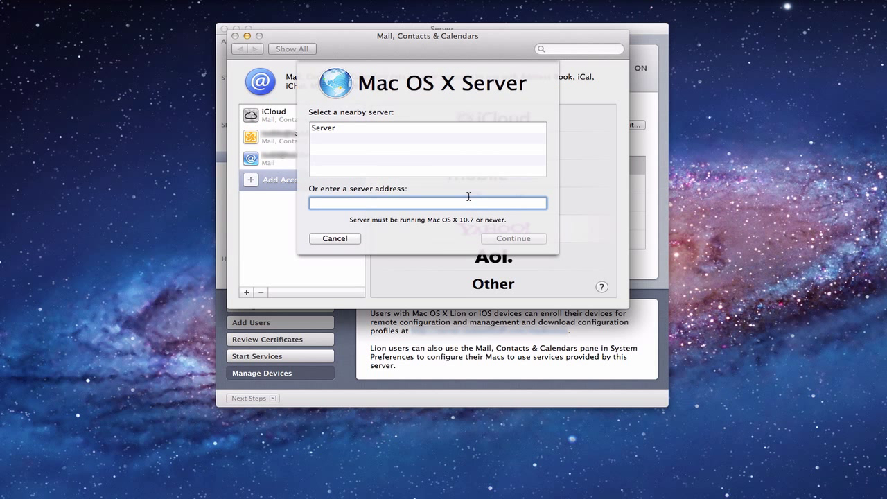
{"action": "left_click", "coordinate": [330, 130]}
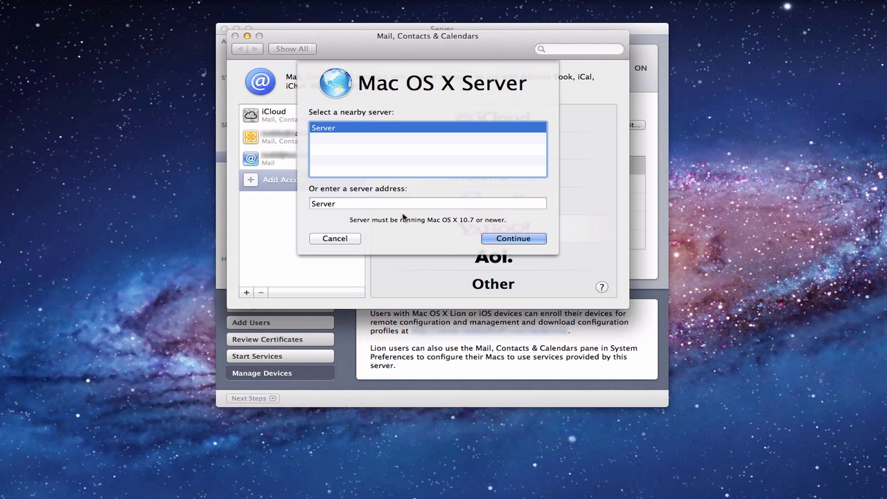
{"action": "left_click", "coordinate": [504, 240]}
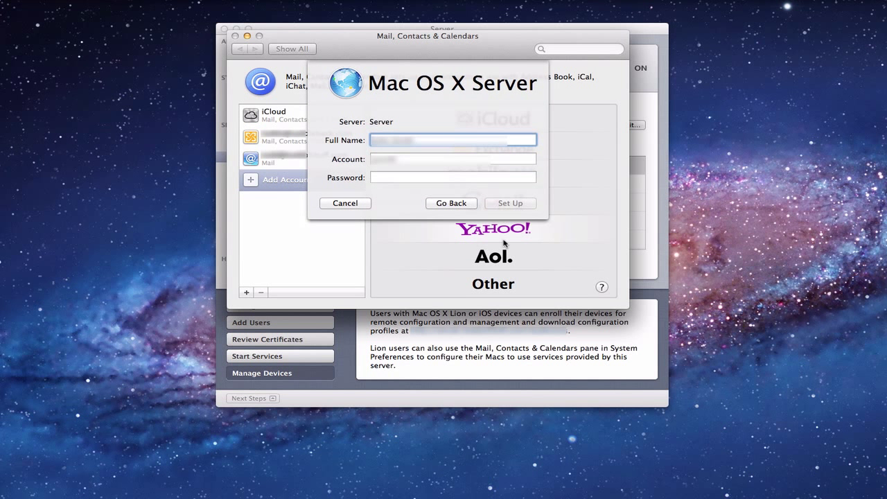
- Enter the user's full name, account name and password to set up the server account
{"action": "type", "text": "Tom Smithfield"}
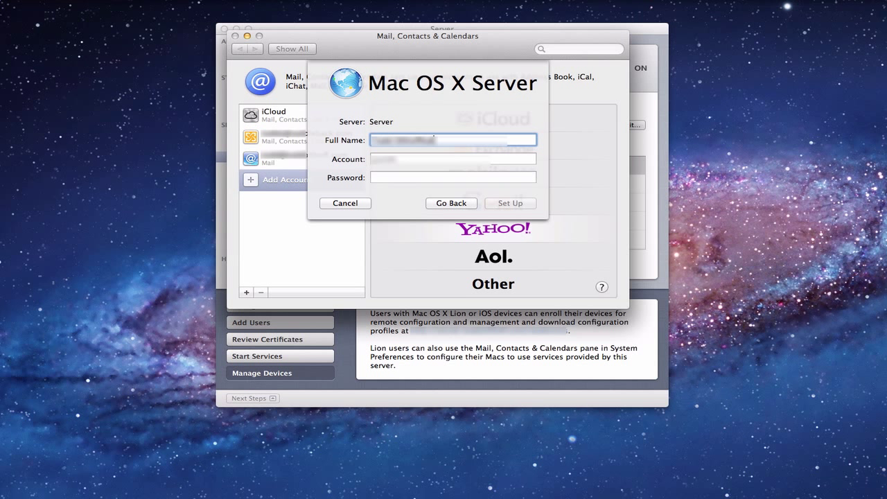
{"action": "key", "text": "Tab"}
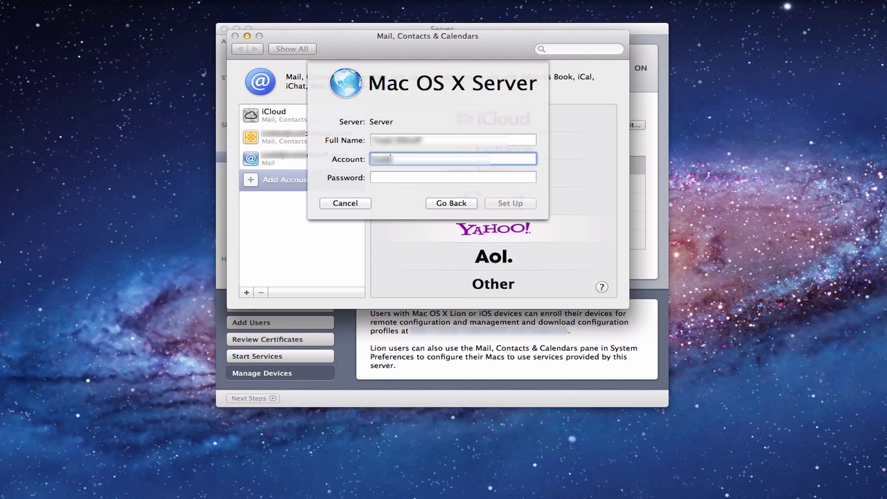
{"action": "key", "text": "Tab"}
{"action": "type", "text": "****"}
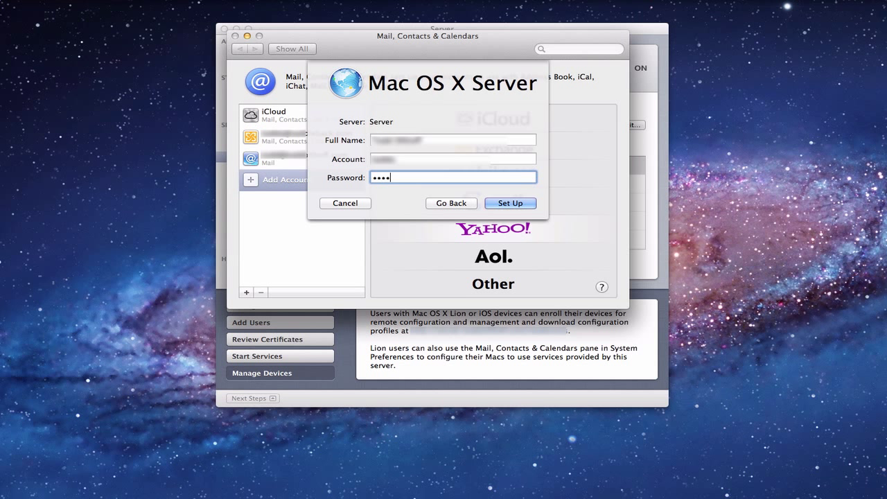
{"action": "type", "text": "********"}
{"action": "key", "text": "Return"}
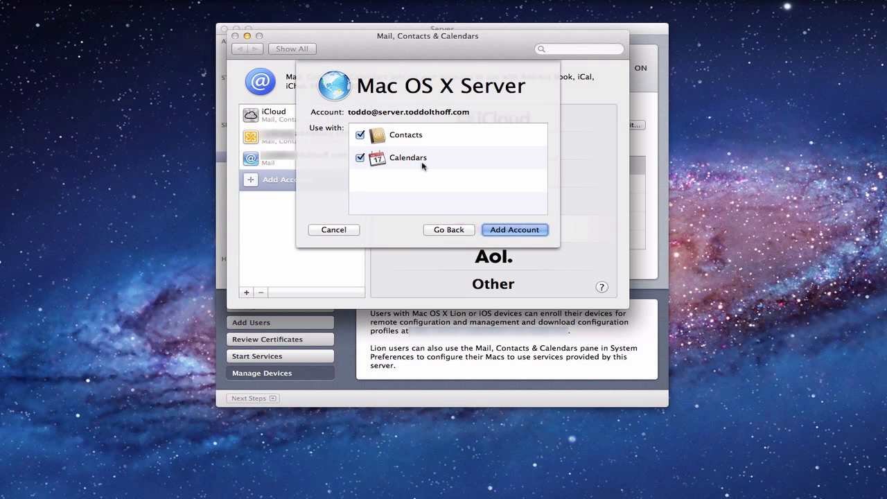
- Add the server account for Contacts and Calendars, then close System Preferences
{"action": "left_click", "coordinate": [508, 231]}
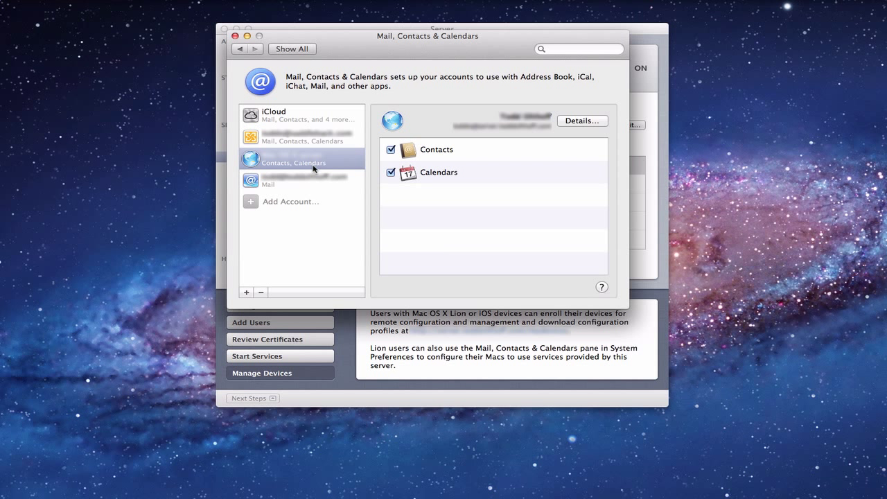
{"action": "left_click", "coordinate": [246, 36]}
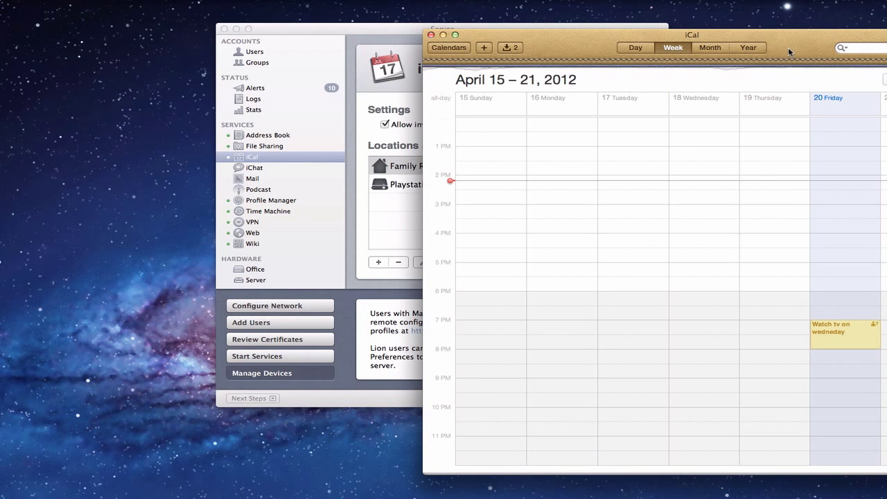
- Center the iCal week view over the Server window and check the Friday 'Watch tv on wedneday' event
{"action": "left_click_drag", "start_coordinate": [788, 47], "coordinate": [566, 36]}
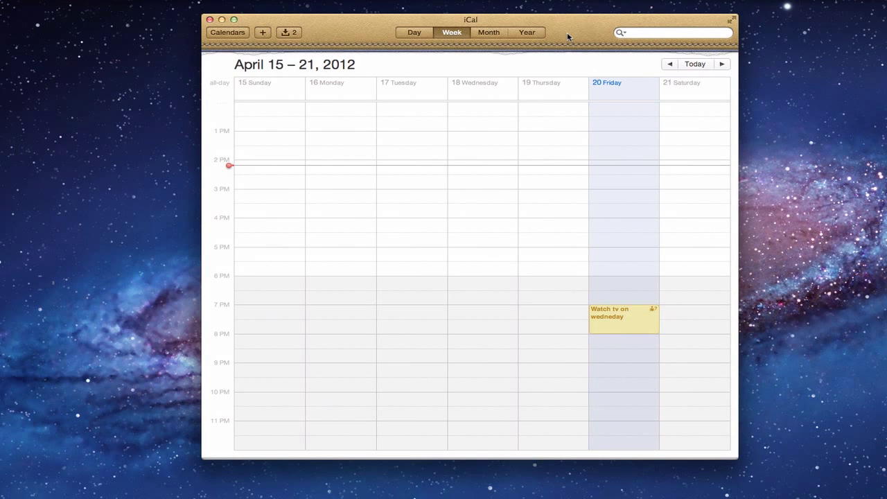
{"action": "left_click", "coordinate": [231, 34]}
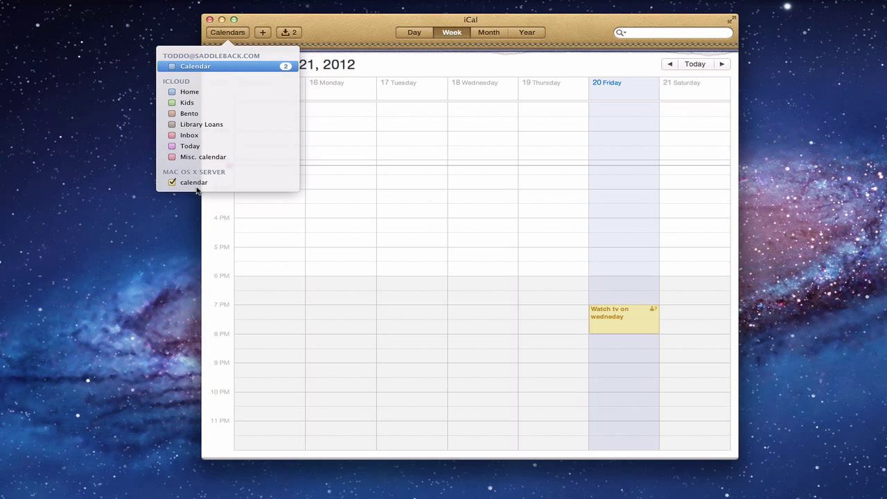
{"action": "left_click", "coordinate": [228, 33]}
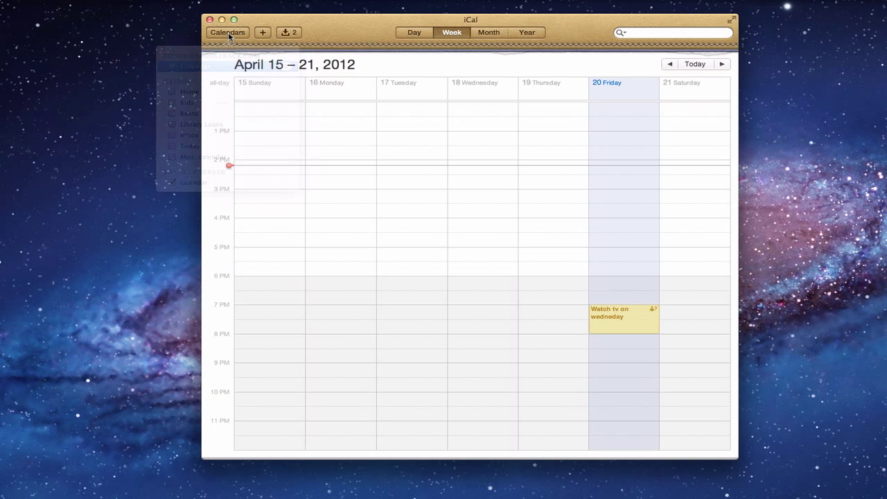
{"action": "left_click", "coordinate": [629, 318]}
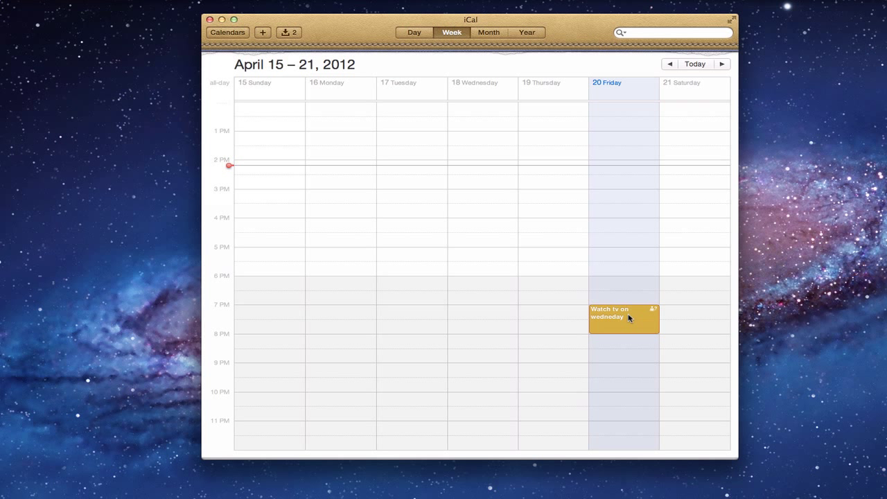
{"action": "left_click", "coordinate": [471, 266]}
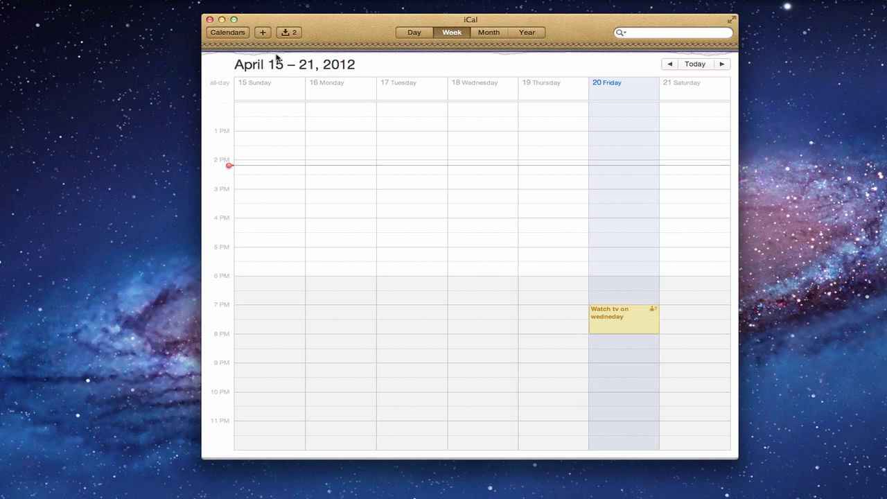
- Create a quick 'Watch tv' event for Tuesday at 7 PM, replacing the misspelled 'wedneday'
{"action": "left_click", "coordinate": [262, 33]}
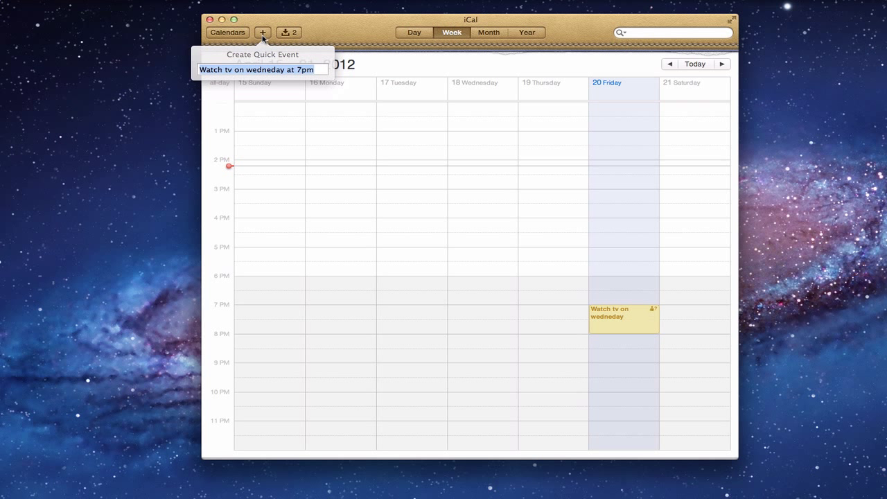
{"action": "left_click", "coordinate": [285, 70]}
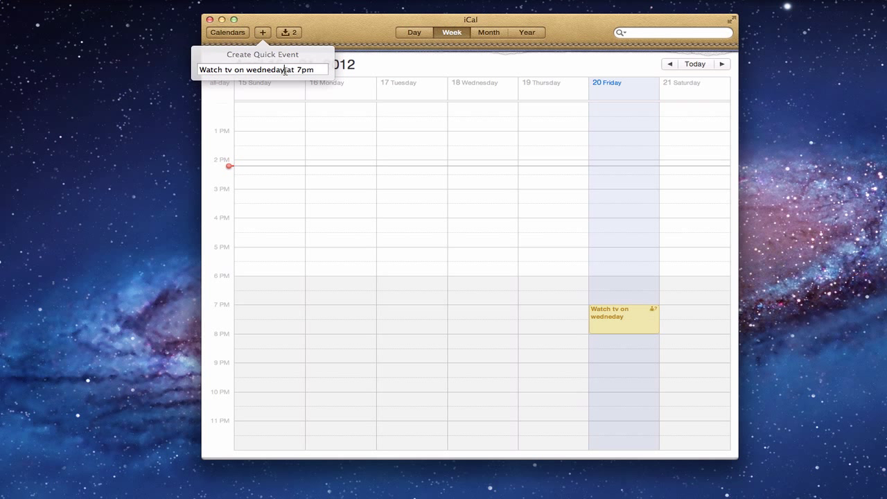
{"action": "left_click_drag", "start_coordinate": [285, 70], "coordinate": [248, 72]}
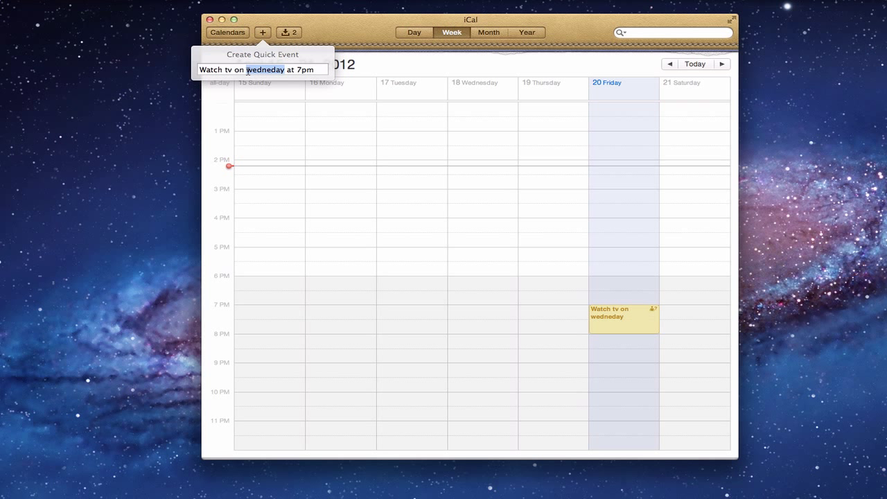
{"action": "type", "text": "Tuesday"}
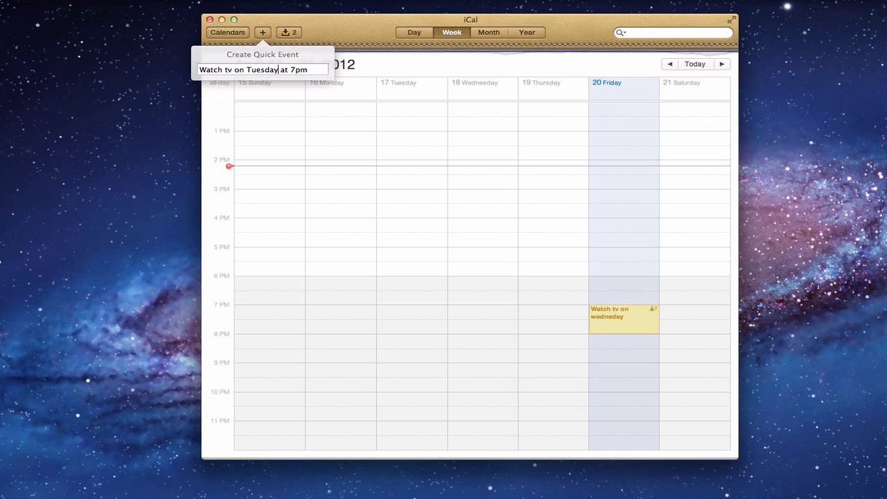
{"action": "key", "text": "Return"}
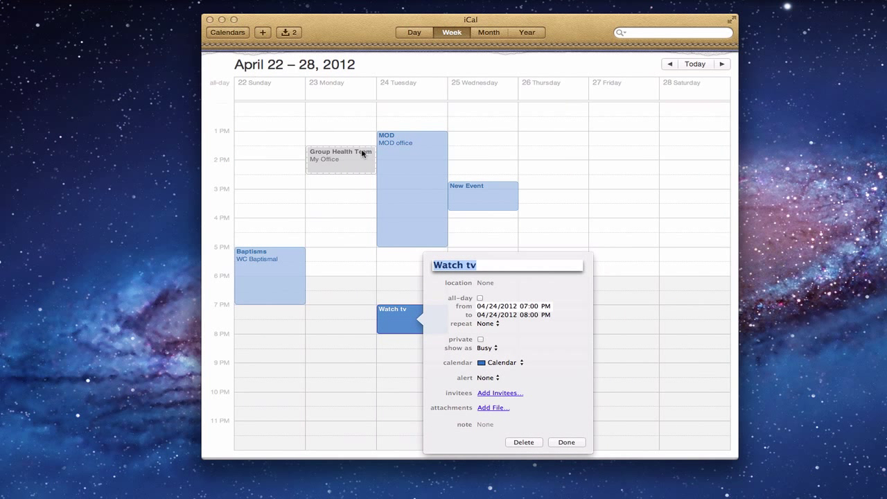
- Move the event to the server calendar and hide the other account's Calendar
{"action": "left_click", "coordinate": [521, 364]}
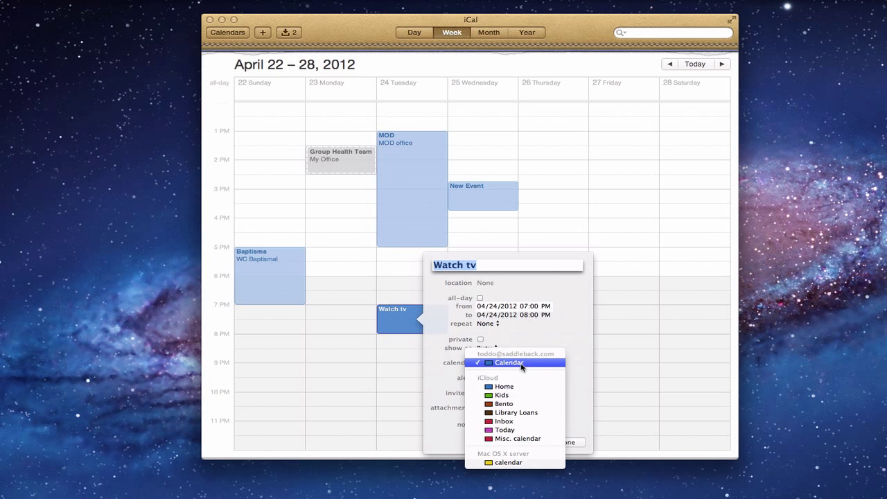
{"action": "left_click", "coordinate": [515, 463]}
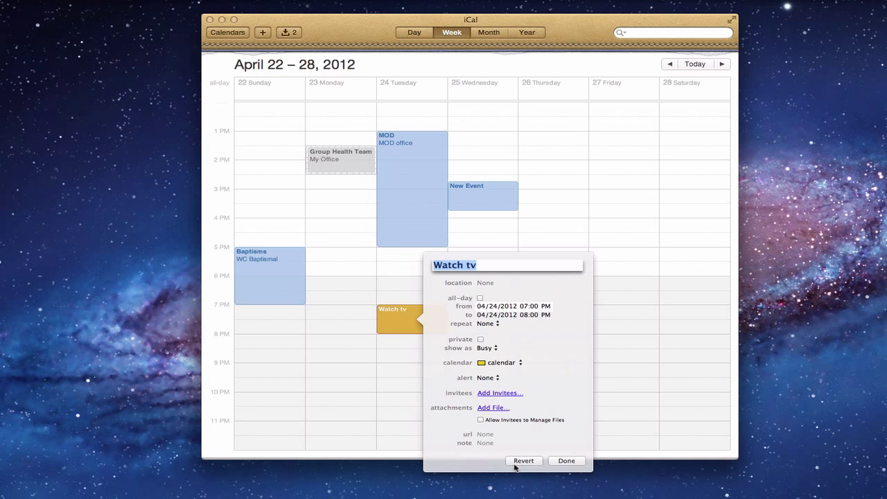
{"action": "left_click", "coordinate": [235, 32]}
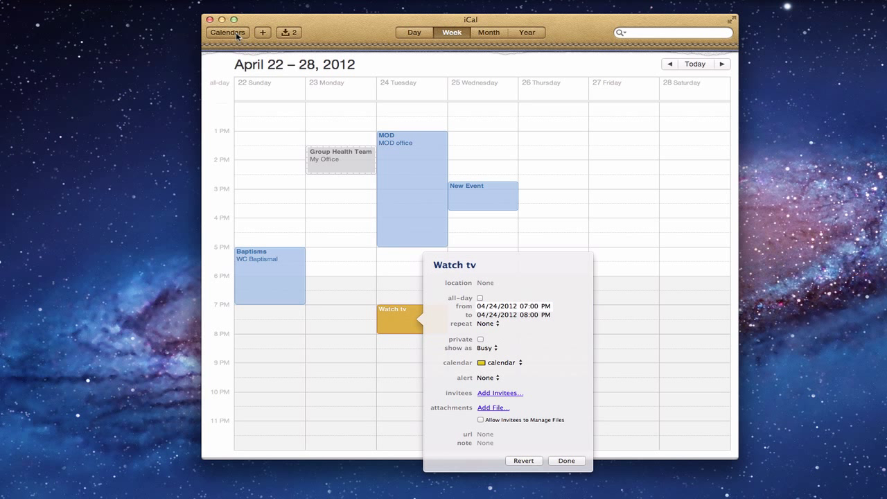
{"action": "left_click", "coordinate": [175, 66]}
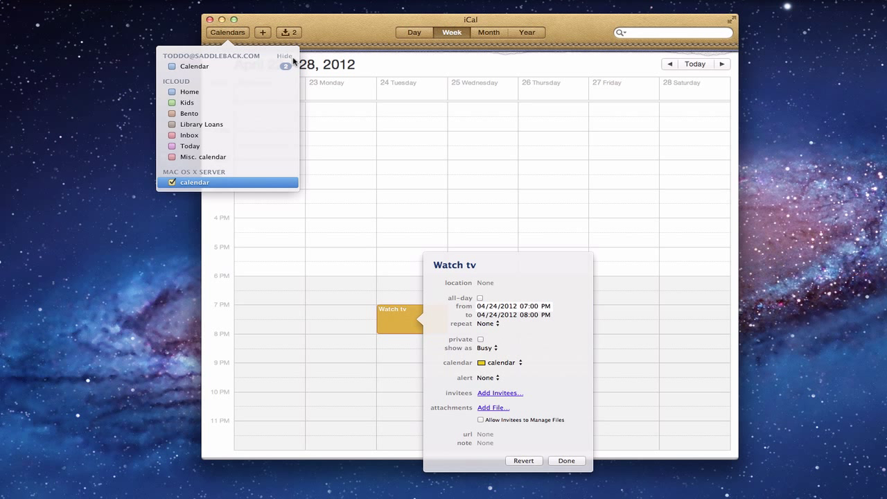
{"action": "left_click", "coordinate": [231, 32]}
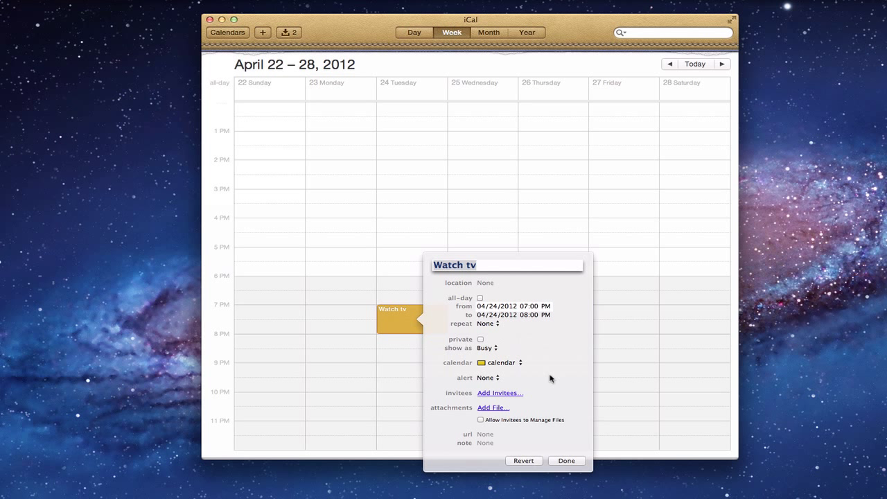
- Invite a suggested contact and the Playstation 3 resource to the Watch tv event
{"action": "left_click", "coordinate": [502, 393]}
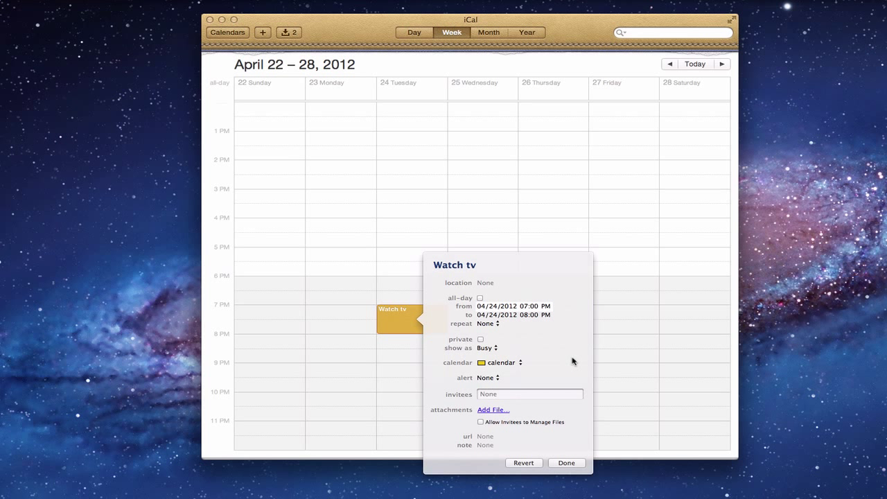
{"action": "type", "text": "D"}
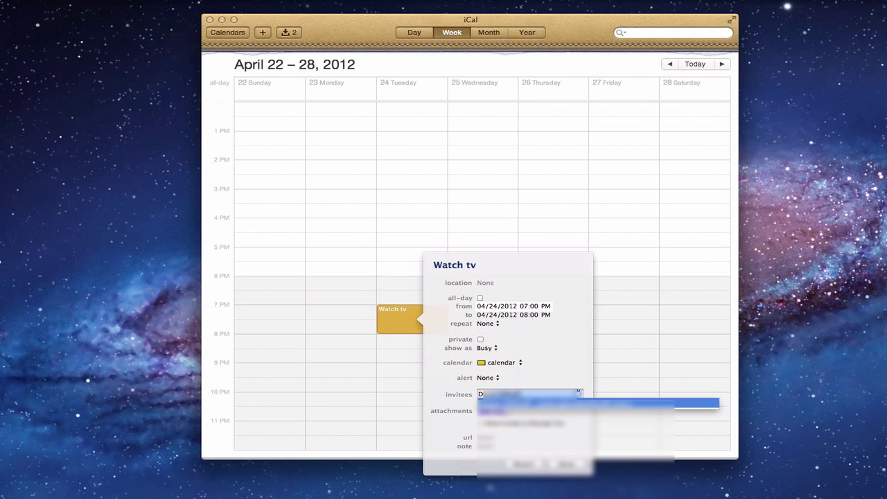
{"action": "key", "text": "Return"}
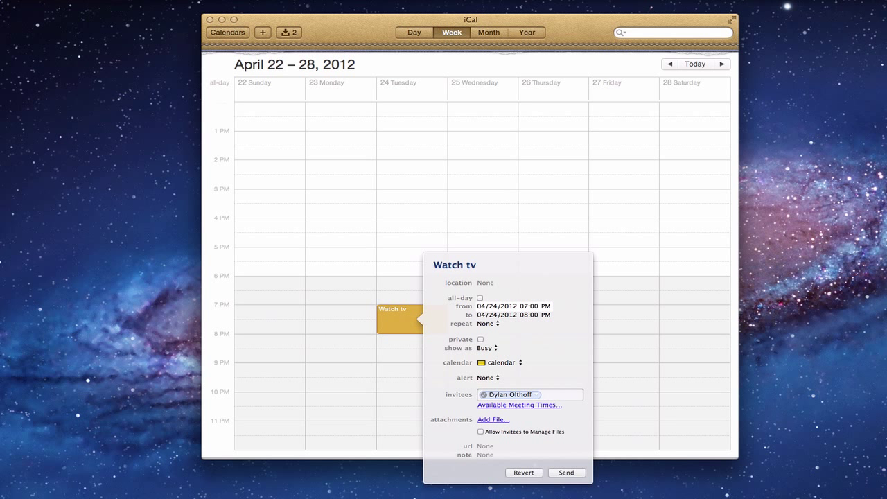
{"action": "type", "text": "living"}
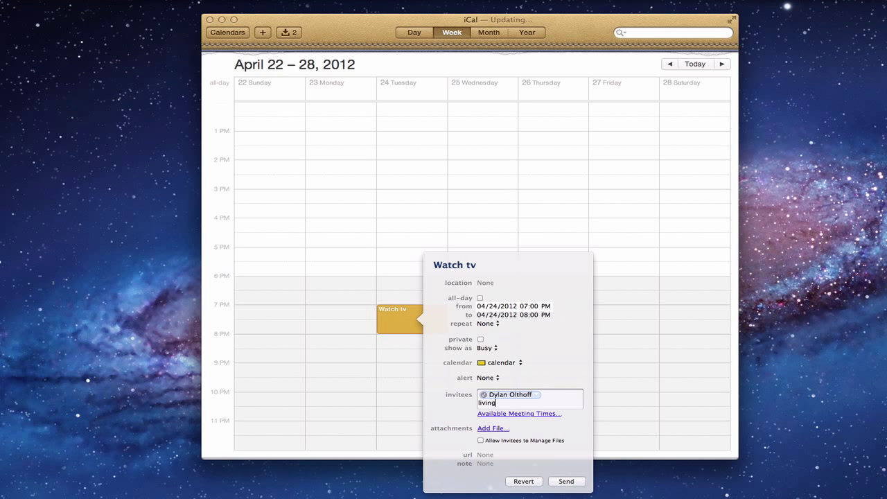
{"action": "type", "text": " room"}
{"action": "key", "text": "Return"}
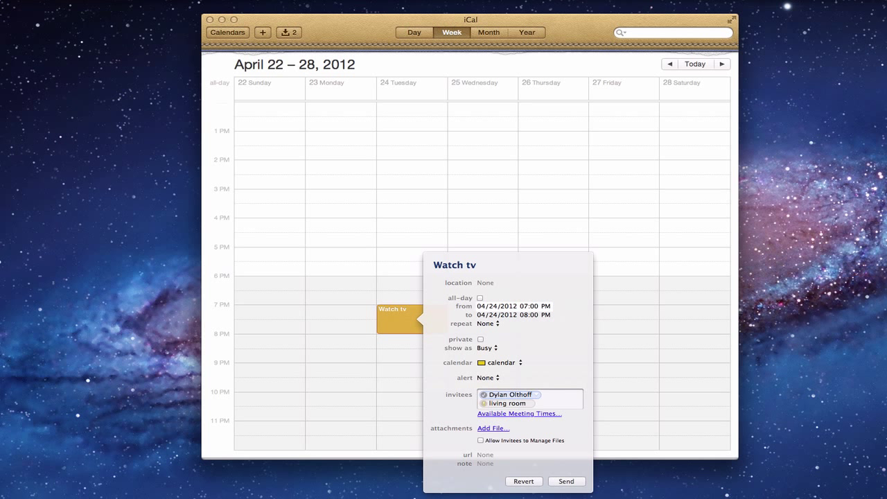
{"action": "key", "text": "BackSpace"}
{"action": "key", "text": "BackSpace"}
{"action": "type", "text": "playstat"}
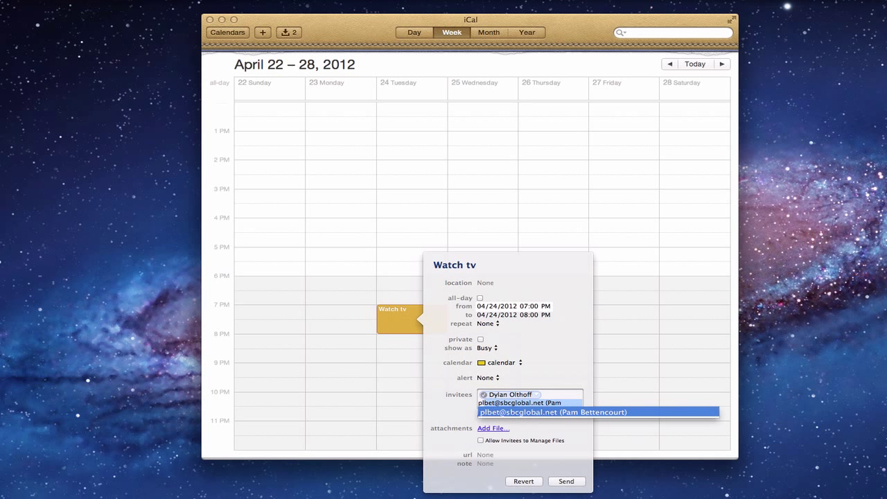
{"action": "type", "text": "ion 3"}
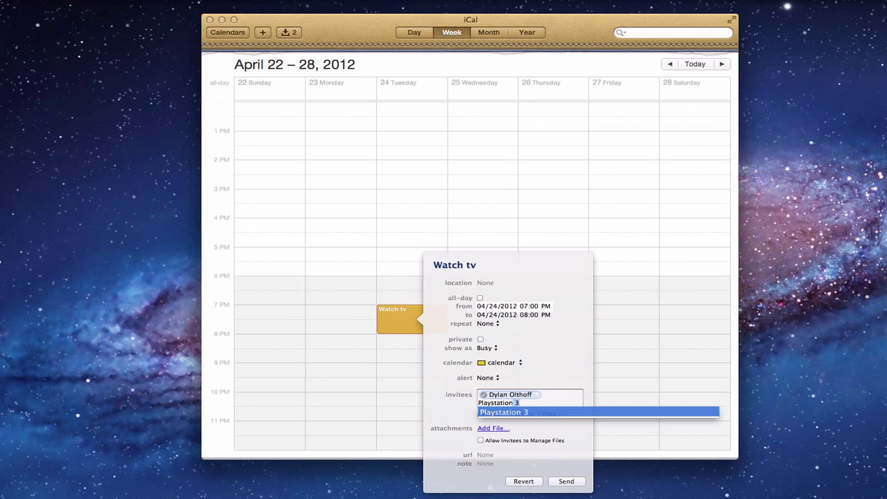
{"action": "key", "text": "Return"}
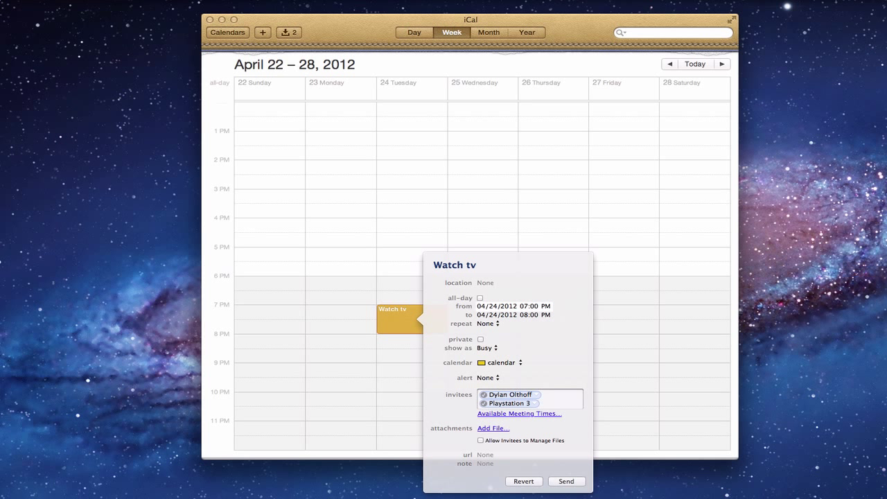
- Enter 'Living Room' as the Watch tv event's location and send the invitation to both invitees
{"action": "left_click", "coordinate": [490, 282]}
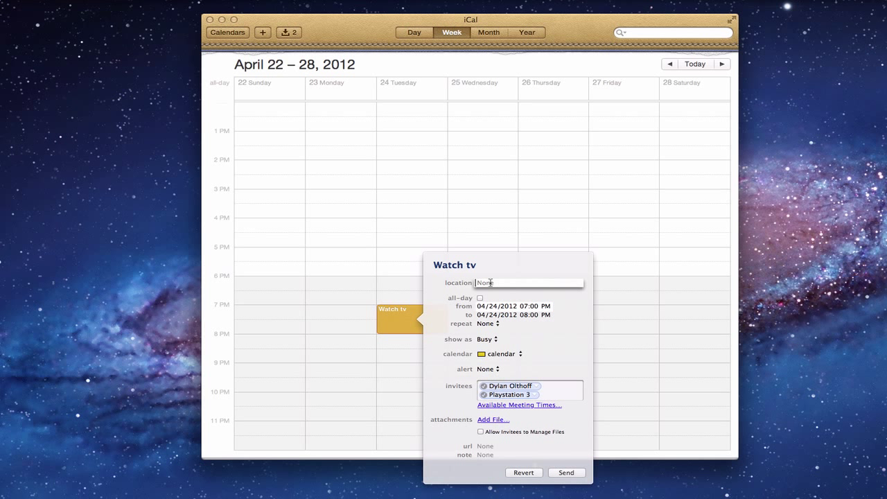
{"action": "type", "text": "Livin"}
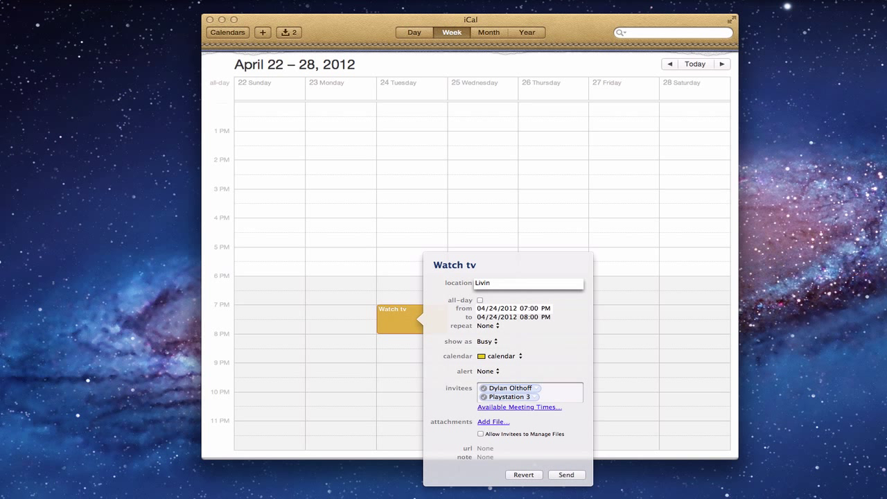
{"action": "type", "text": "g Room"}
{"action": "key", "text": "Return"}
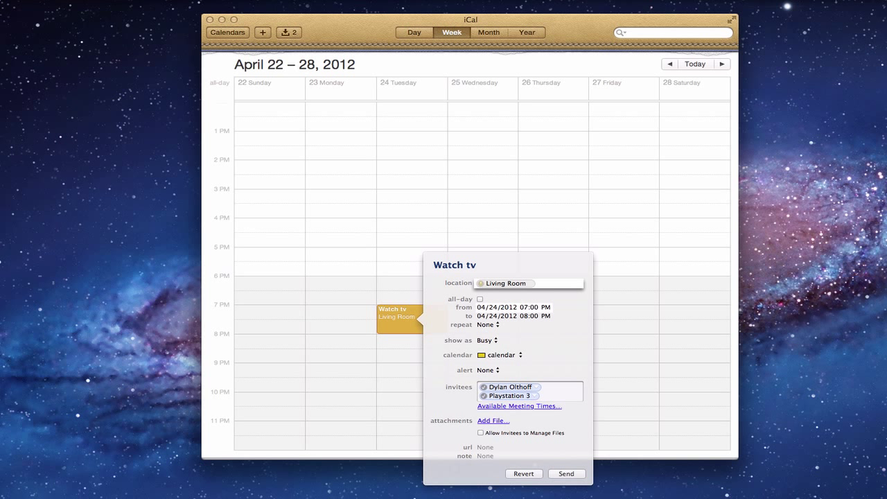
{"action": "left_click", "coordinate": [482, 286]}
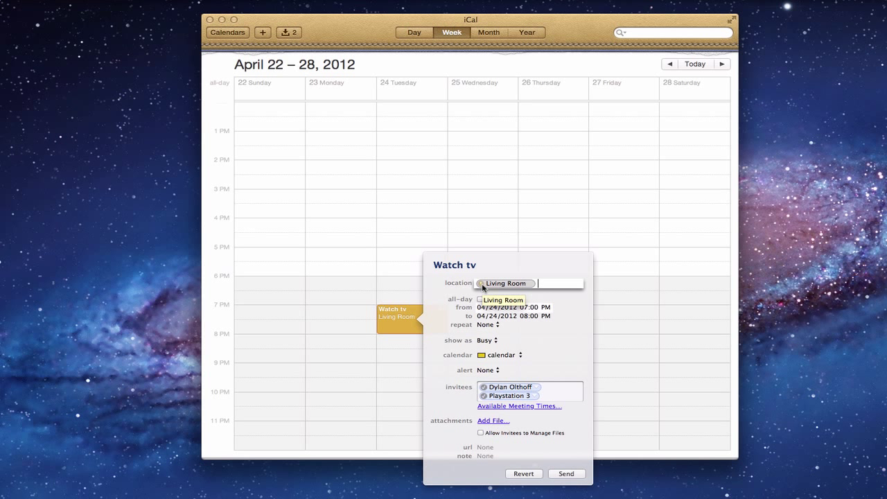
{"action": "left_click", "coordinate": [483, 287]}
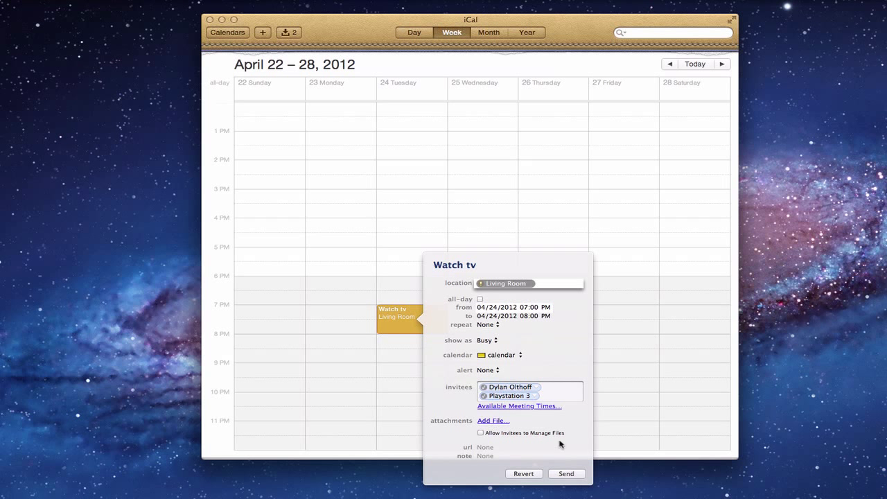
{"action": "left_click", "coordinate": [565, 474]}
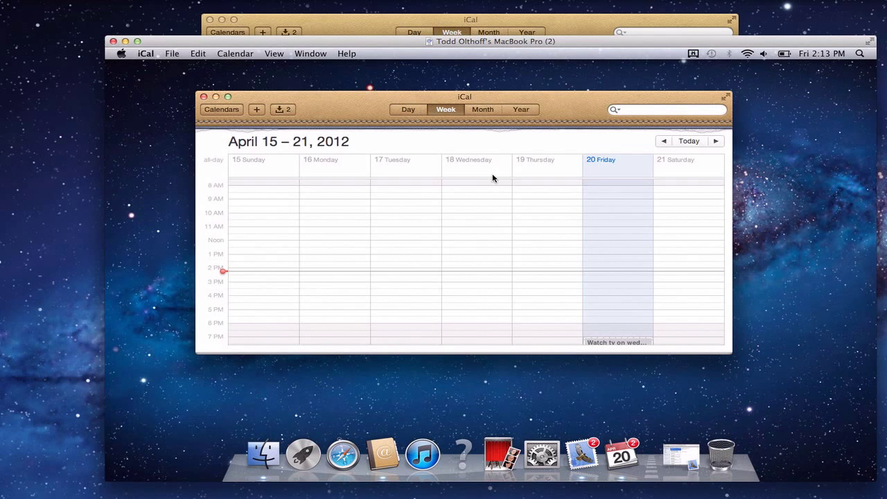
- Accept both Watch tv invitations from the shared Mac's iCal inbox
{"action": "left_click", "coordinate": [283, 111]}
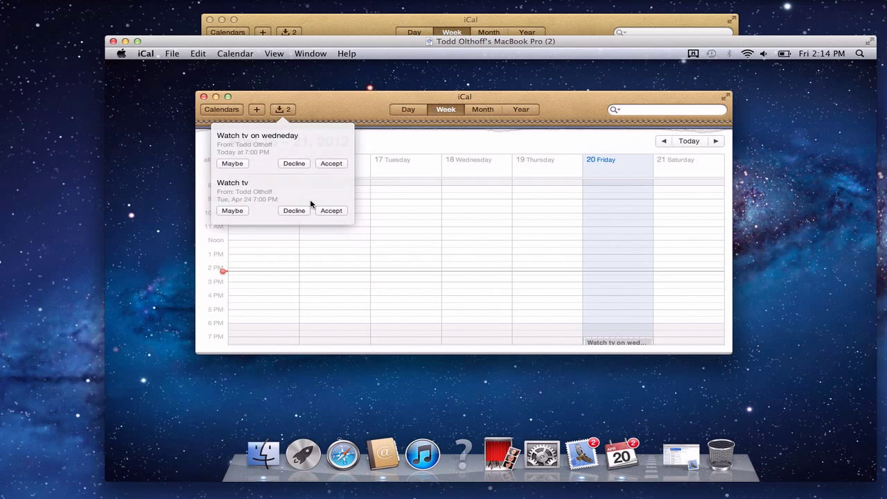
{"action": "left_click", "coordinate": [333, 210]}
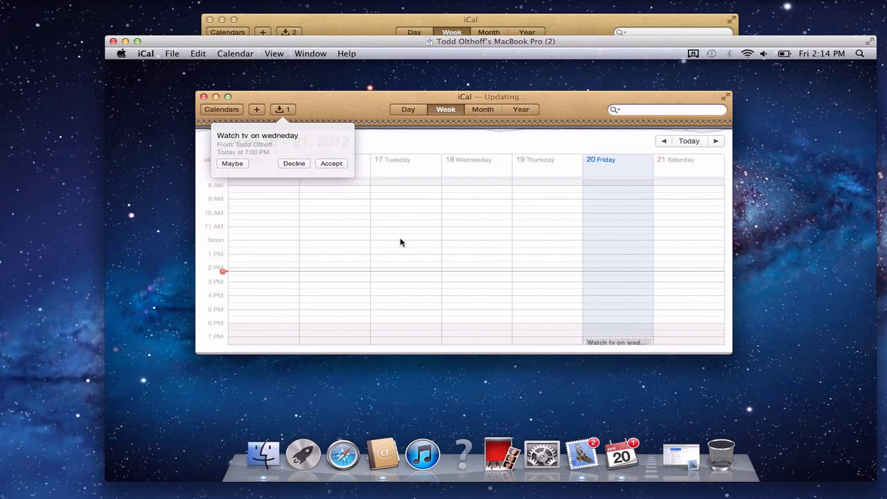
{"action": "left_click", "coordinate": [332, 164]}
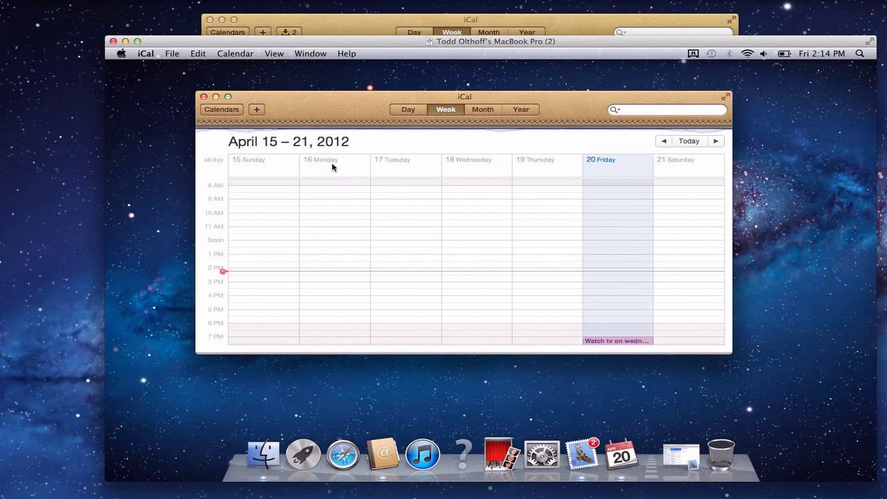
- Go to the April 22–28 week and bring Tuesday's 7 PM Watch tv event into view
{"action": "scroll", "coordinate": [504, 250], "scroll_direction": "down", "scroll_amount": 5}
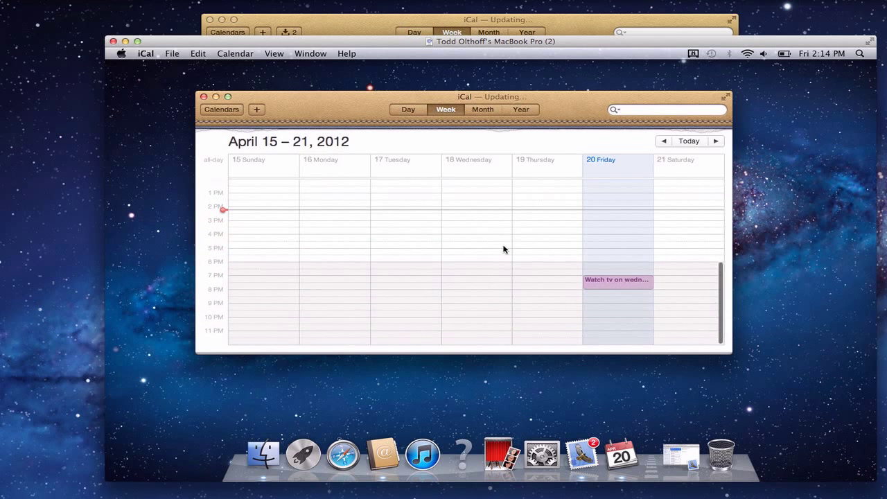
{"action": "scroll", "coordinate": [503, 250], "scroll_direction": "up", "scroll_amount": 8}
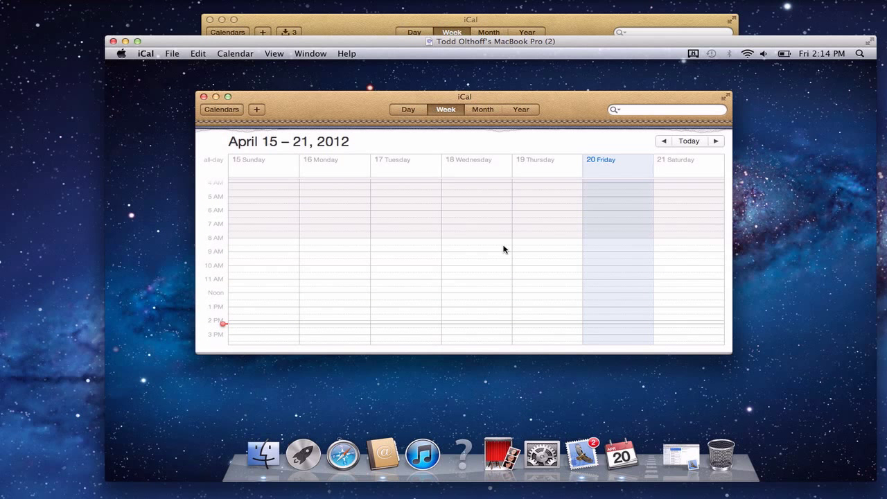
{"action": "left_click", "coordinate": [720, 142]}
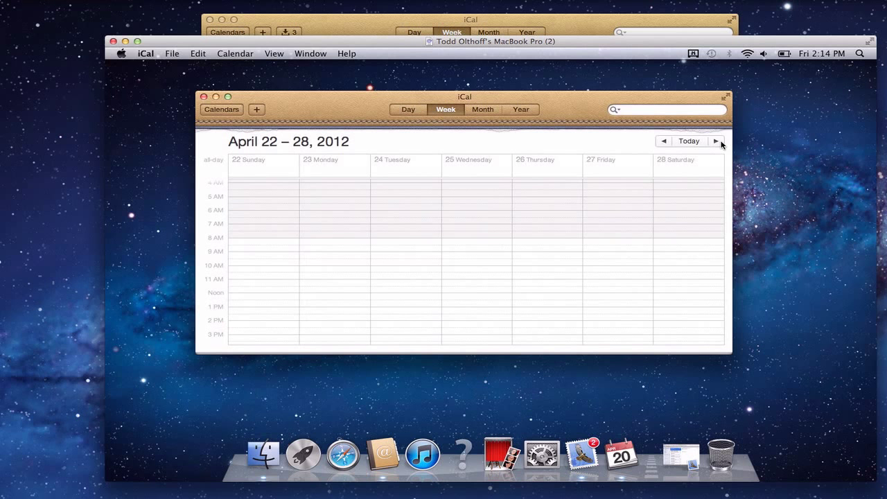
{"action": "scroll", "coordinate": [395, 206], "scroll_direction": "down", "scroll_amount": 8}
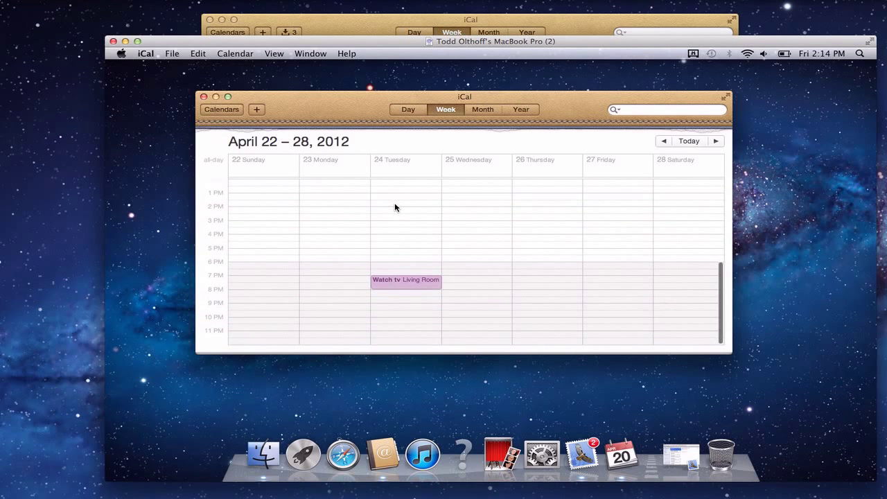
{"action": "left_click", "coordinate": [411, 280]}
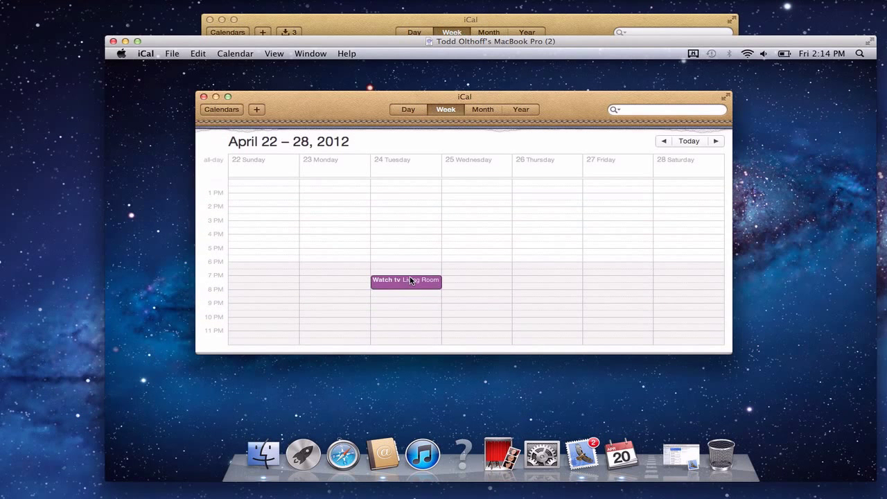
{"action": "double_click", "coordinate": [410, 280]}
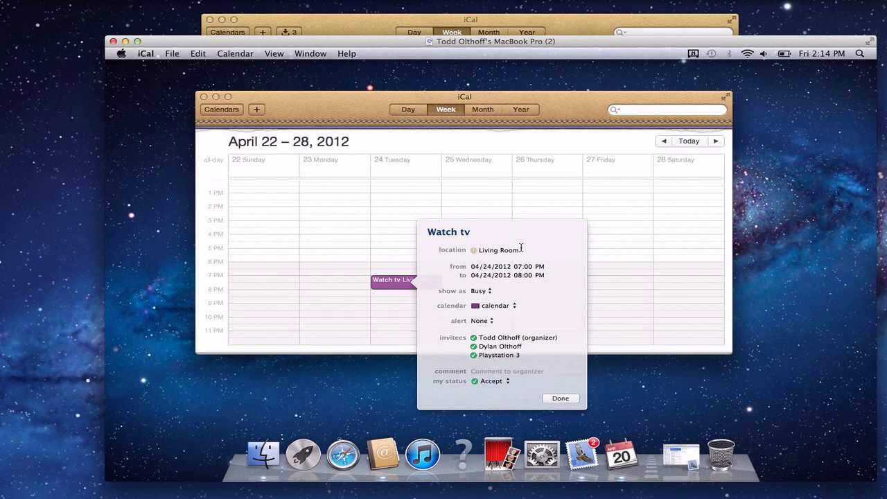
{"action": "left_click", "coordinate": [509, 382]}
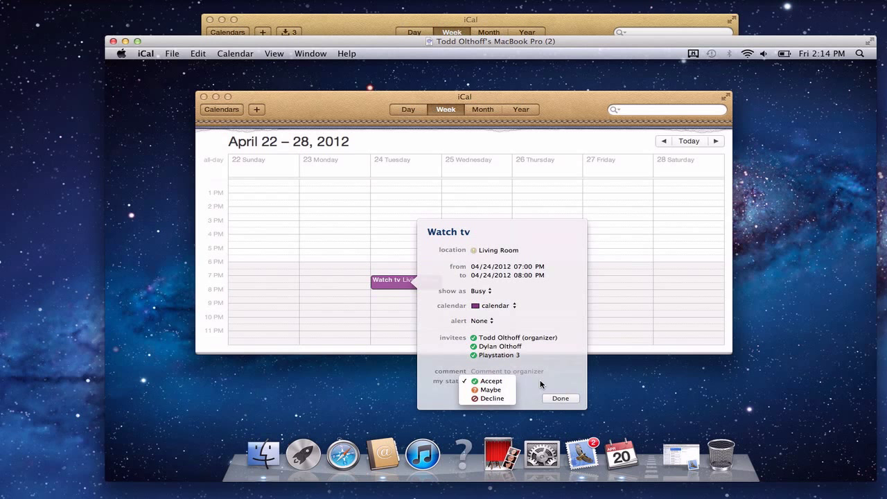
{"action": "left_click", "coordinate": [540, 383]}
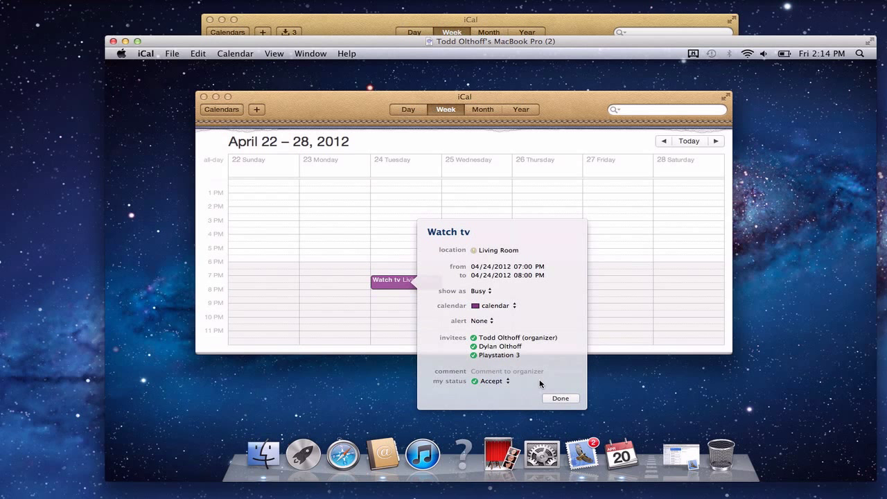
{"action": "mouse_move", "coordinate": [523, 355]}
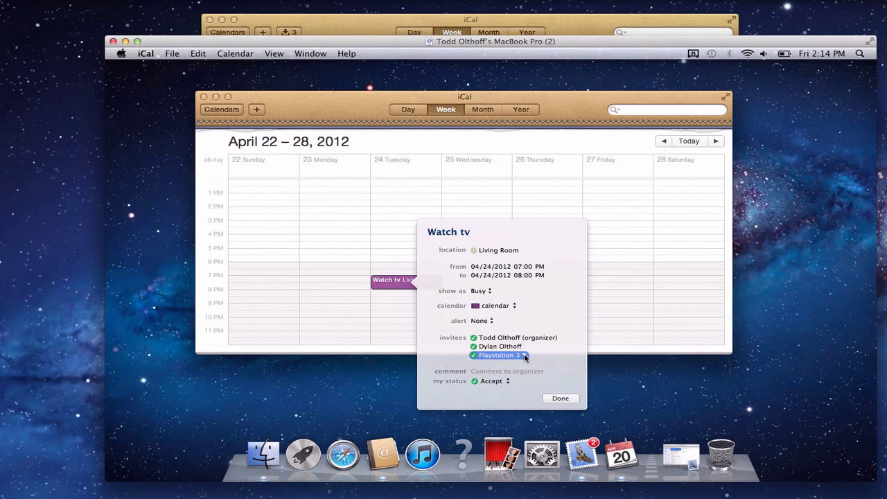
{"action": "left_click", "coordinate": [524, 356]}
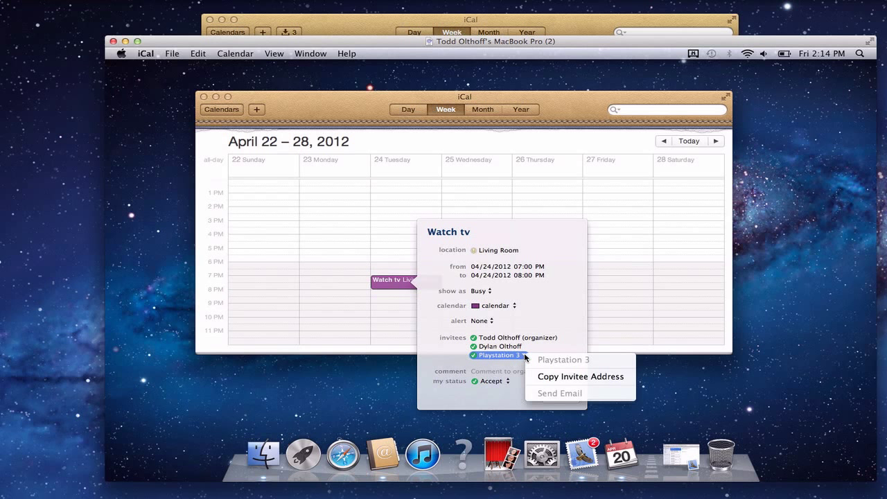
{"action": "left_click", "coordinate": [474, 354]}
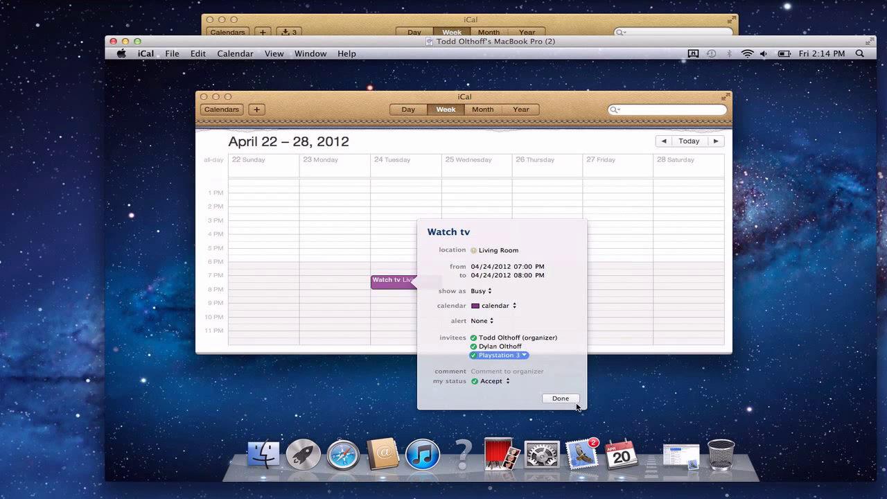
{"action": "left_click", "coordinate": [561, 399]}
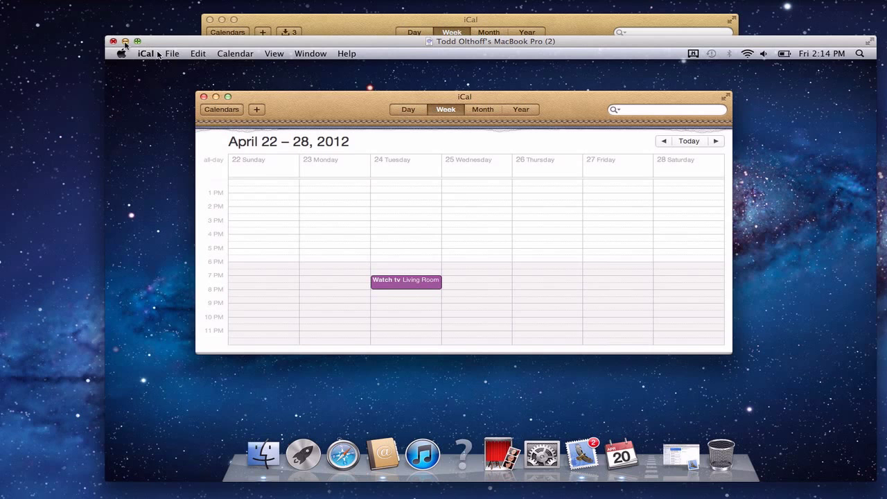
- Hide Screen Sharing and dismiss the notice that all Watch tv invitees accepted in the local iCal
{"action": "left_click", "coordinate": [125, 41]}
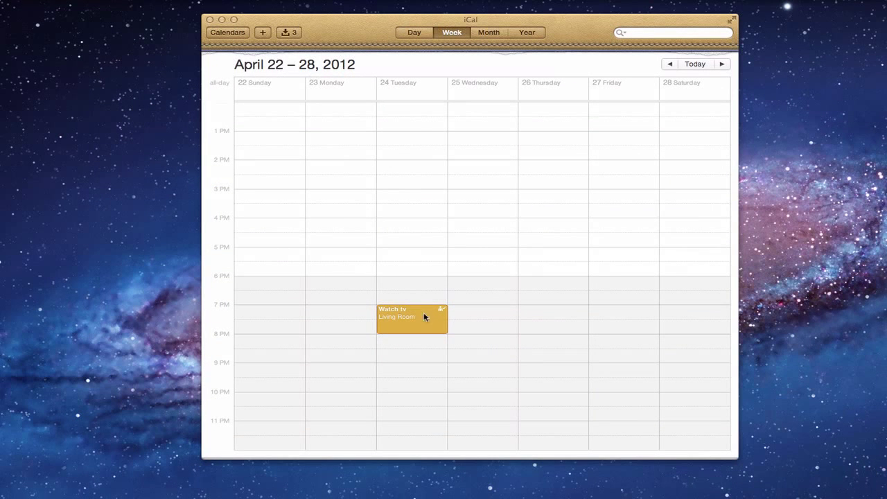
{"action": "left_click", "coordinate": [286, 32]}
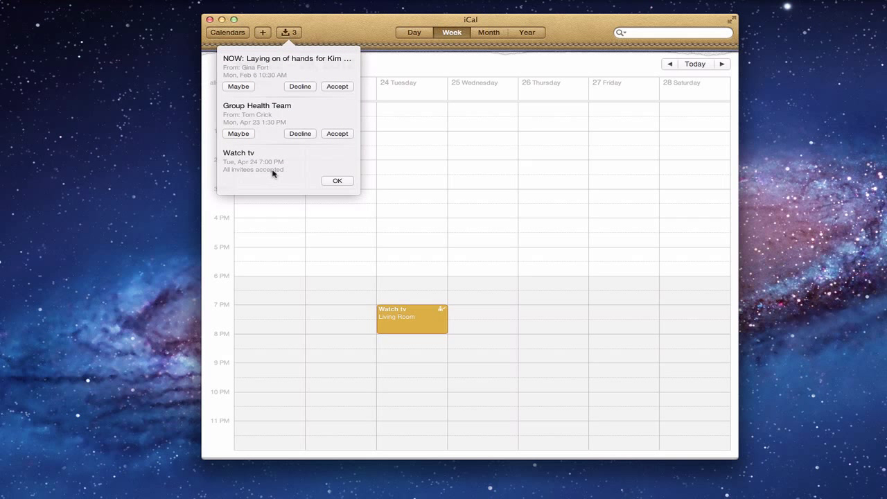
{"action": "left_click", "coordinate": [333, 183]}
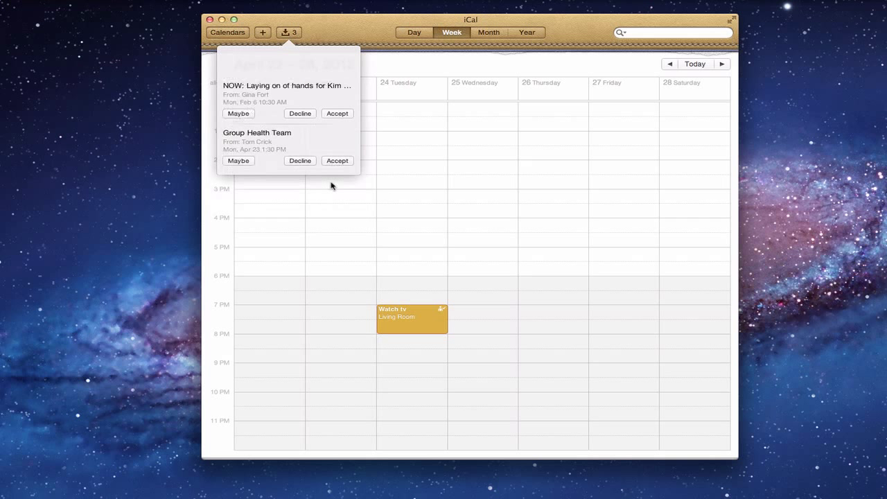
{"action": "left_click", "coordinate": [284, 36]}
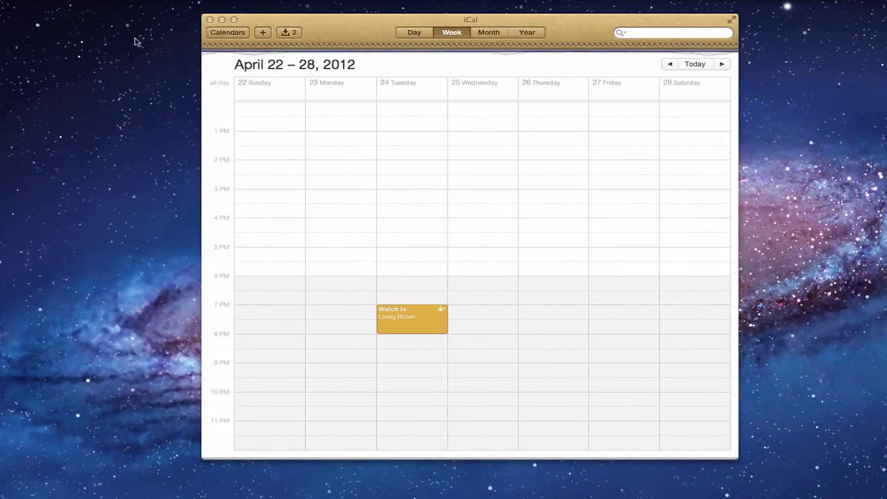
- In Server's Users list, add a new user with the full name 'Shared Calendar'
{"action": "left_click", "coordinate": [222, 20]}
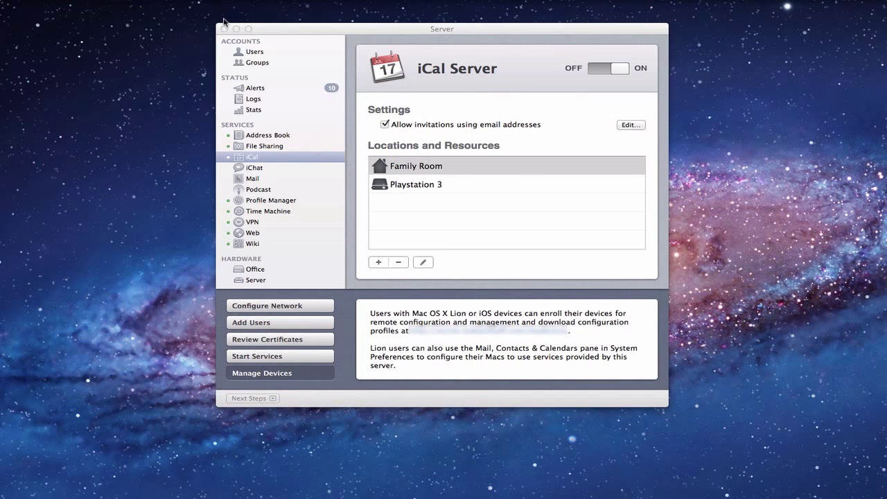
{"action": "left_click", "coordinate": [256, 52]}
{"action": "left_click", "coordinate": [255, 52]}
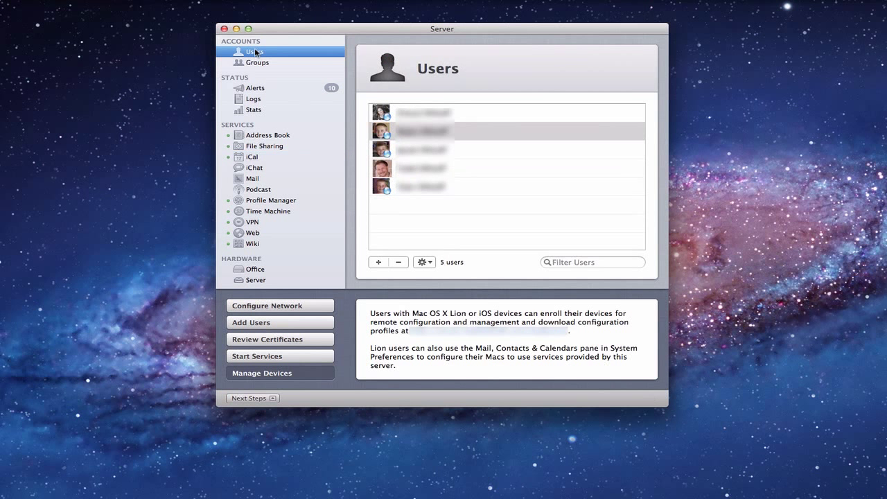
{"action": "left_click", "coordinate": [380, 262]}
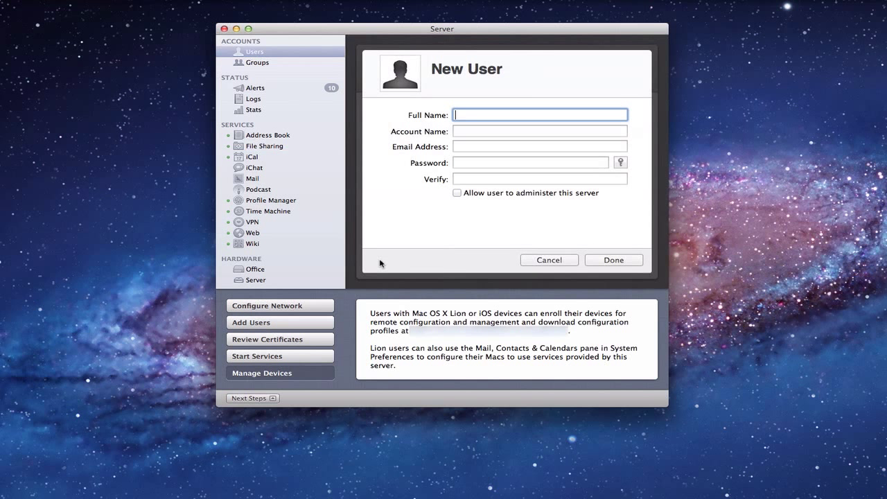
{"action": "type", "text": "Shared Calendar"}
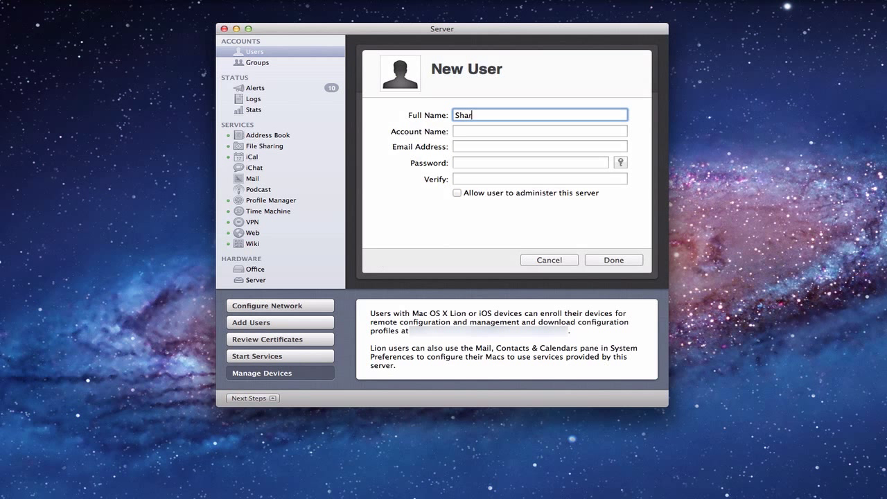